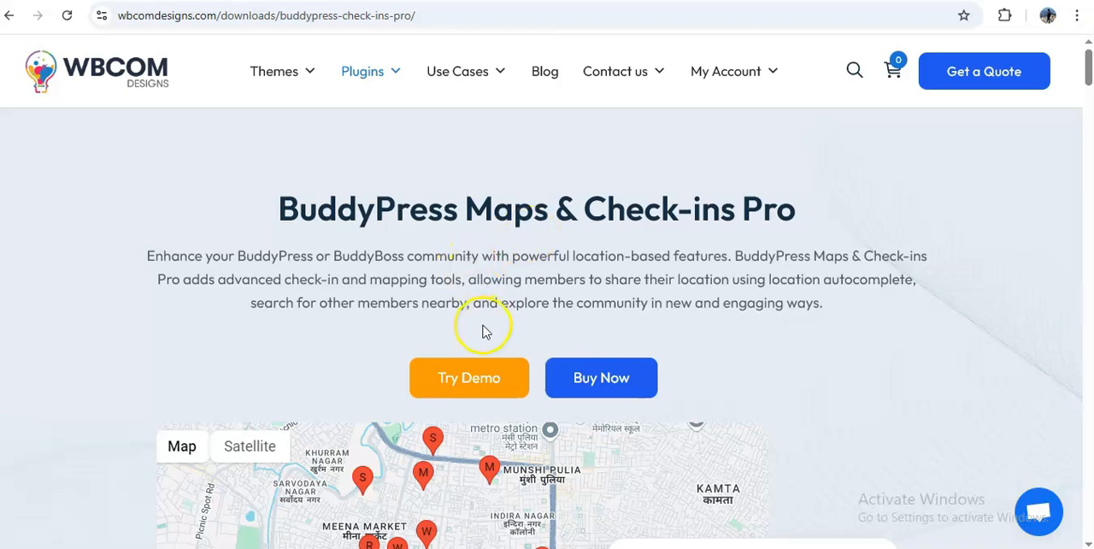
Open the General settings of the Check-ins Pro plugin and examine the tab label, slug, visibility and check-in functionality options
{"action": "scroll", "coordinate": [481, 327], "scroll_direction": "down", "scroll_amount": 2}
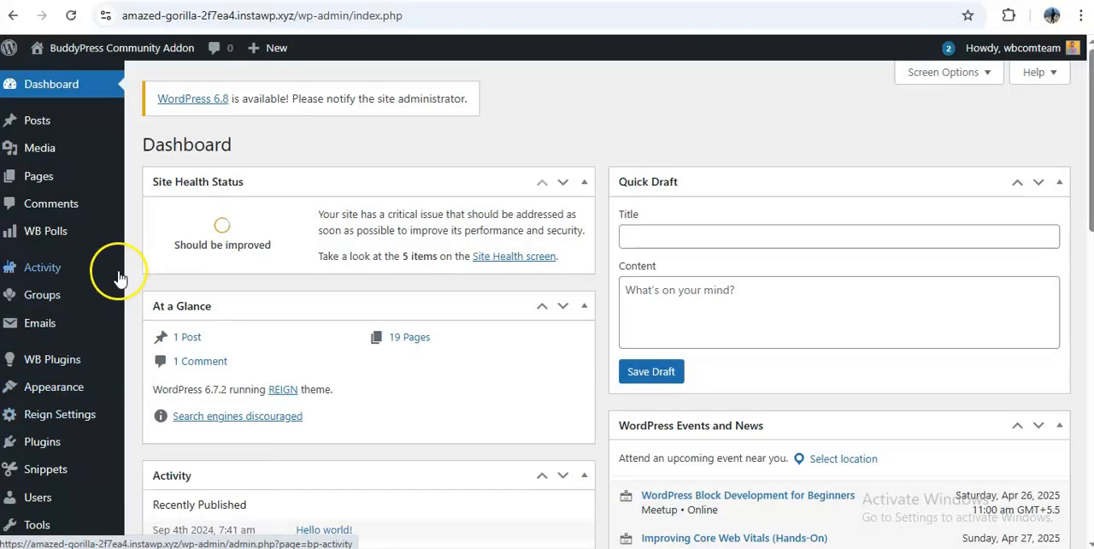
{"action": "mouse_move", "coordinate": [65, 366]}
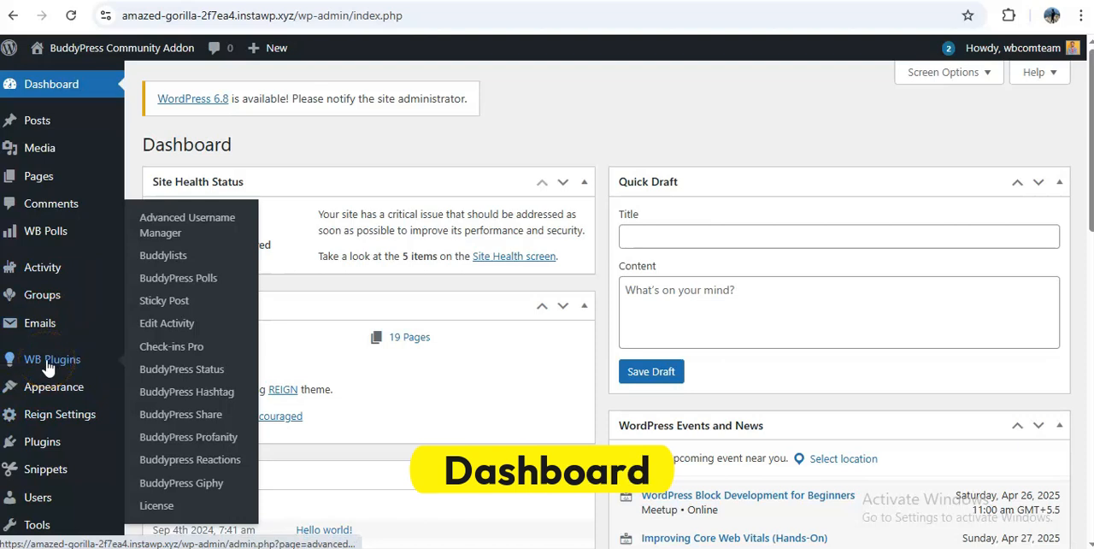
{"action": "left_click", "coordinate": [169, 350]}
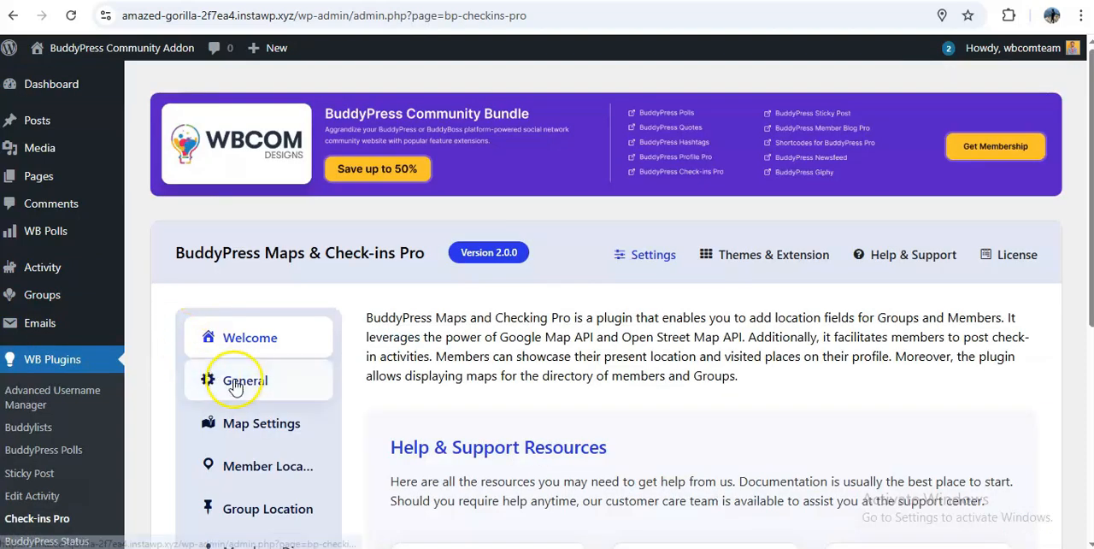
{"action": "left_click", "coordinate": [236, 385]}
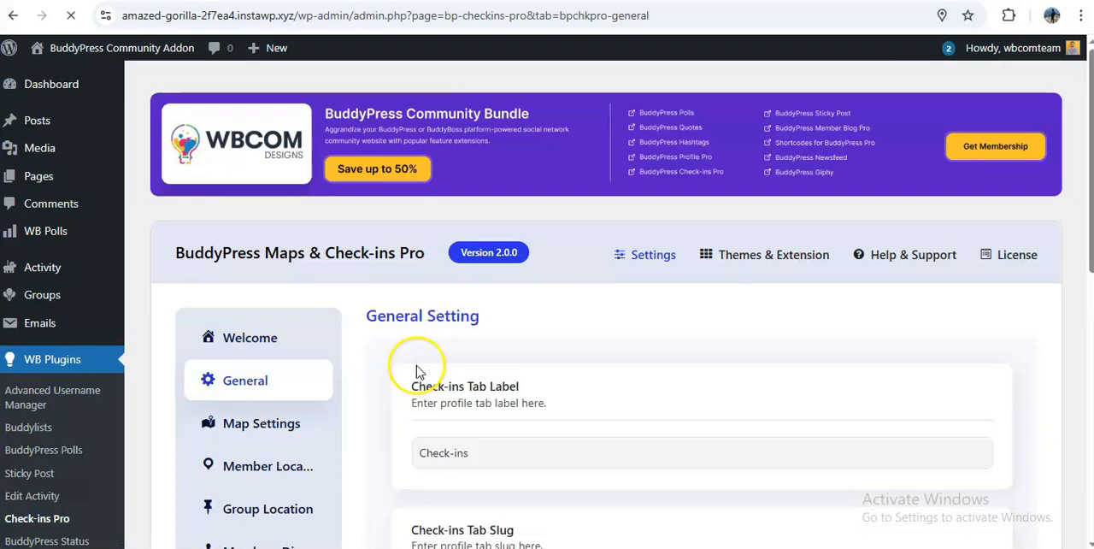
{"action": "scroll", "coordinate": [509, 348], "scroll_direction": "down", "scroll_amount": 1}
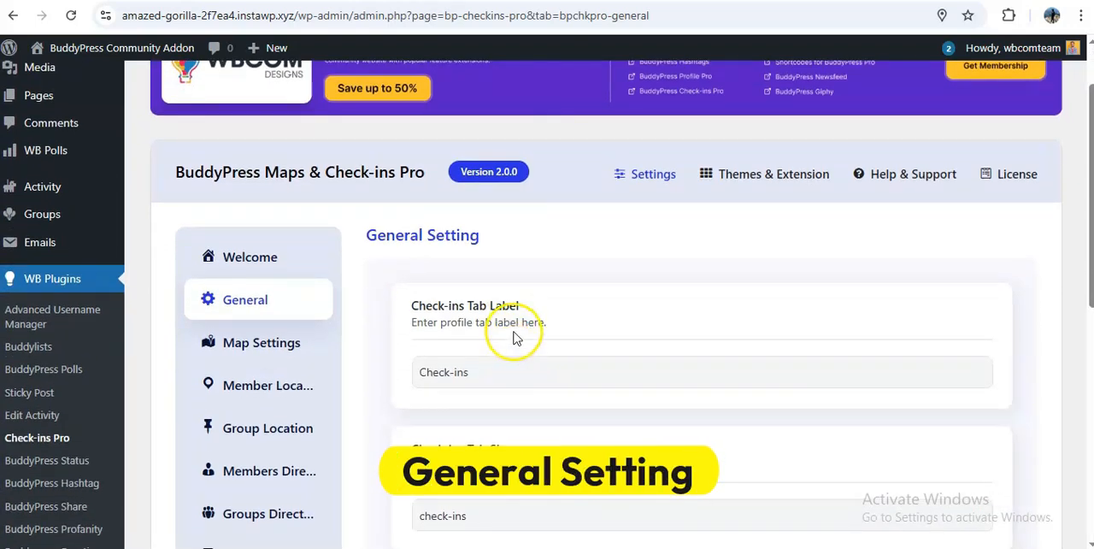
{"action": "scroll", "coordinate": [479, 384], "scroll_direction": "down", "scroll_amount": 1}
{"action": "scroll", "coordinate": [498, 416], "scroll_direction": "down", "scroll_amount": 4}
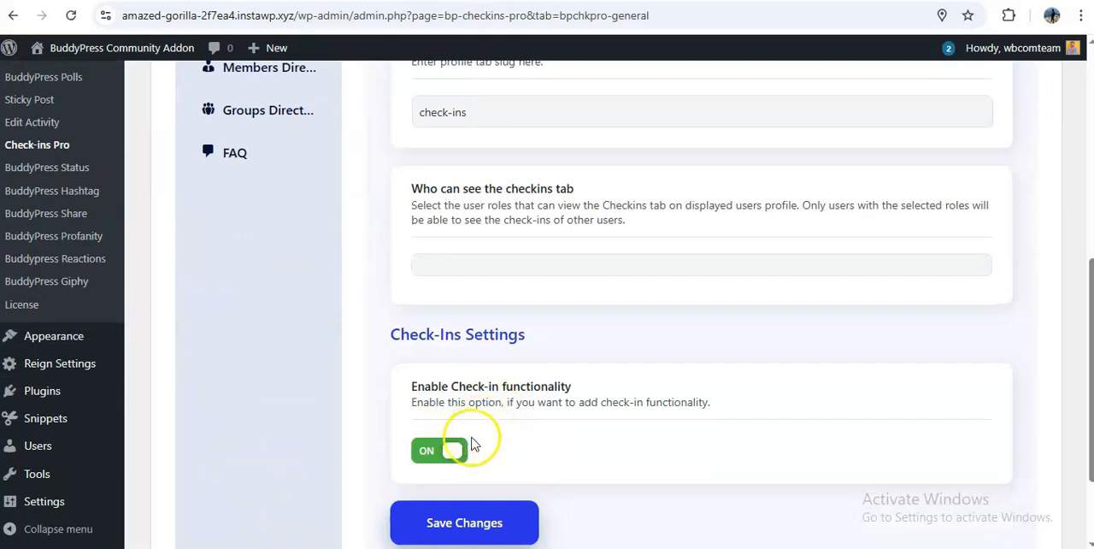
{"action": "scroll", "coordinate": [484, 447], "scroll_direction": "down", "scroll_amount": 1}
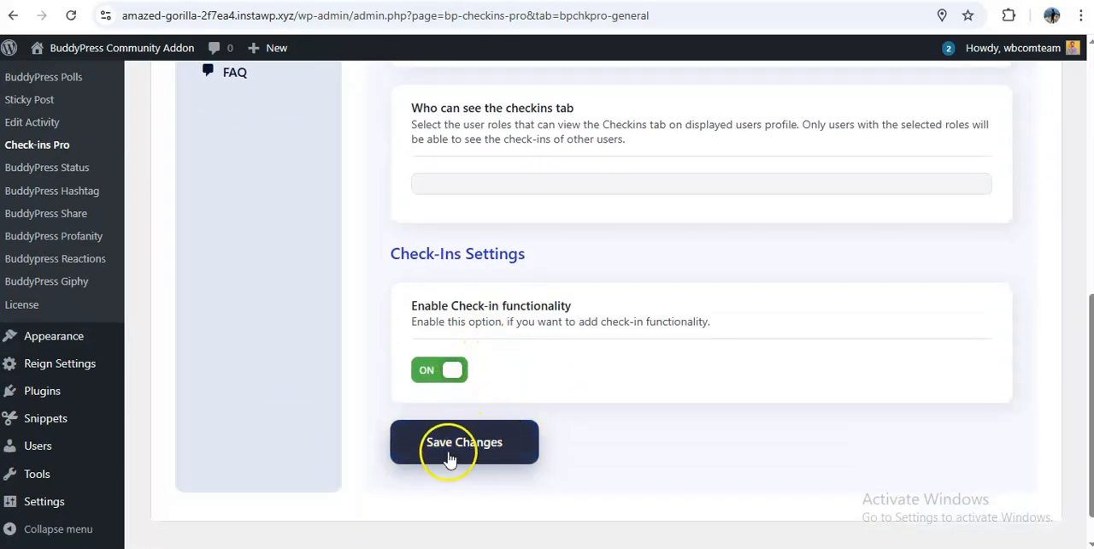
{"action": "scroll", "coordinate": [214, 231], "scroll_direction": "up", "scroll_amount": 3}
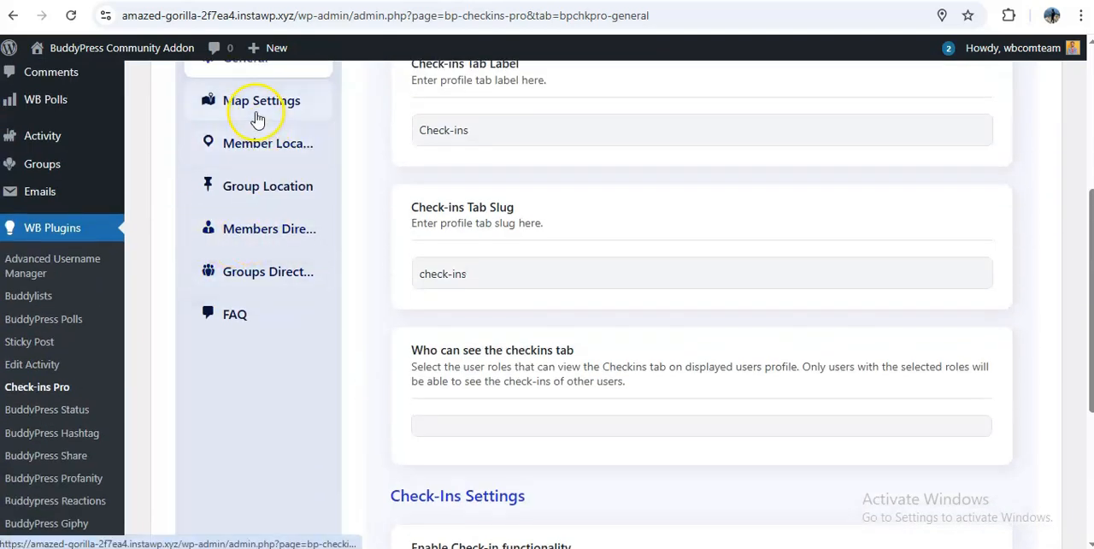
Open the plugin's Map Settings and review the default language, region and location, including the location autocomplete suggestions
{"action": "scroll", "coordinate": [275, 146], "scroll_direction": "up", "scroll_amount": 1}
{"action": "left_click", "coordinate": [272, 183]}
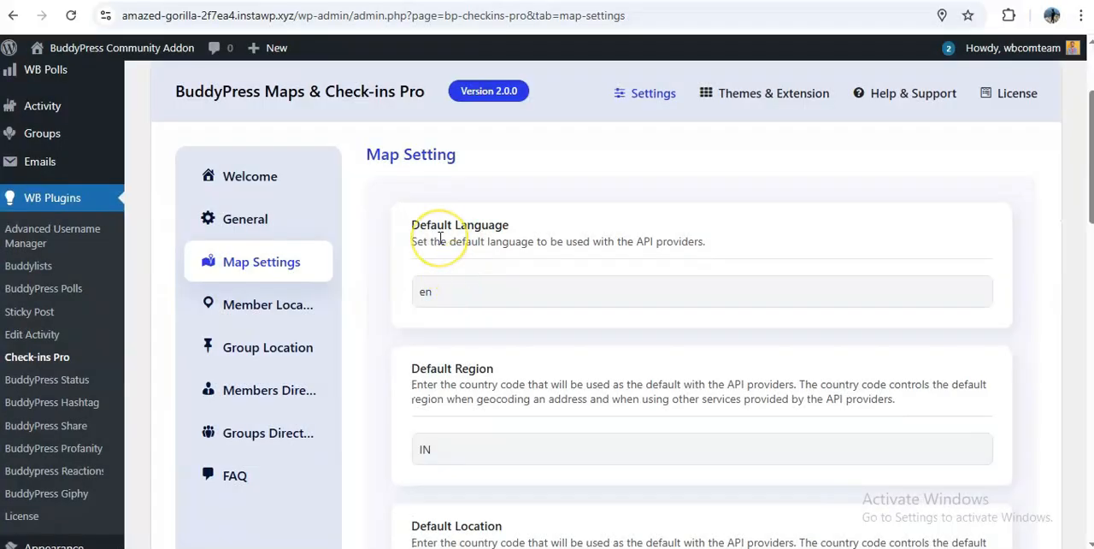
{"action": "scroll", "coordinate": [481, 382], "scroll_direction": "down", "scroll_amount": 3}
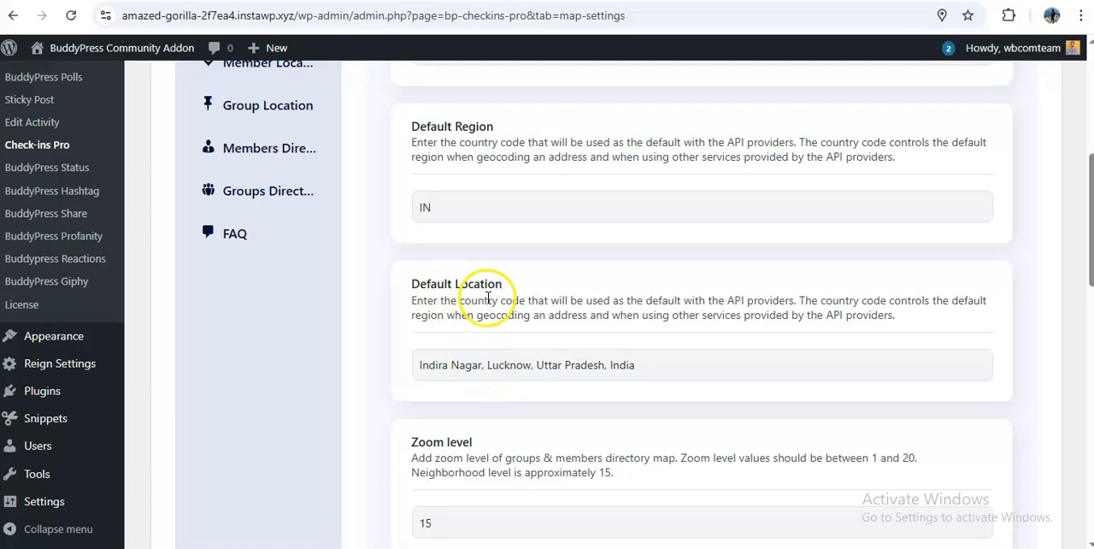
{"action": "left_click", "coordinate": [669, 362]}
{"action": "scroll", "coordinate": [533, 384], "scroll_direction": "down", "scroll_amount": 2}
{"action": "scroll", "coordinate": [528, 368], "scroll_direction": "up", "scroll_amount": 2}
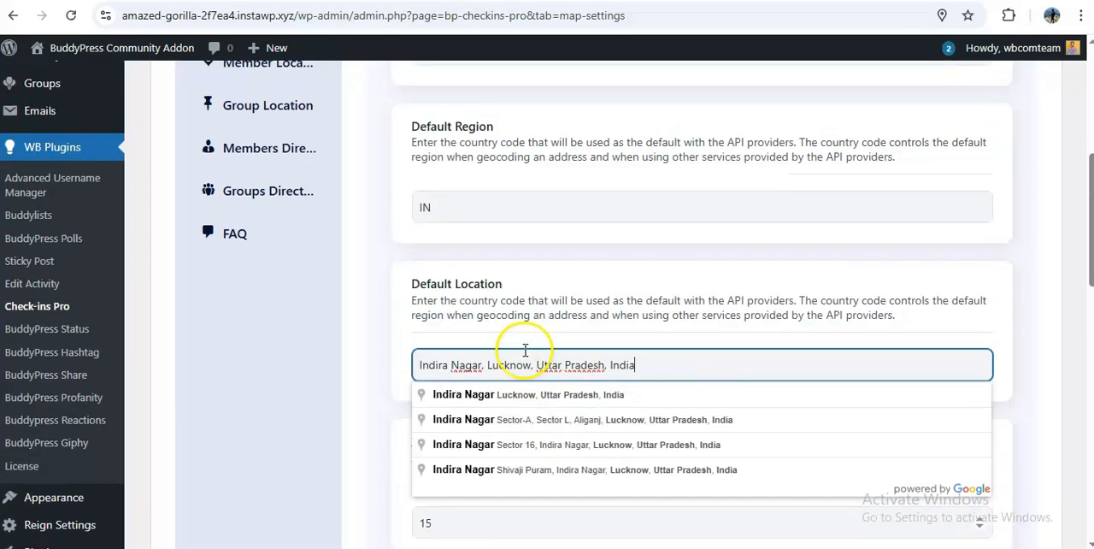
{"action": "scroll", "coordinate": [496, 380], "scroll_direction": "down", "scroll_amount": 1}
{"action": "left_click", "coordinate": [476, 365]}
Set the map type to SATELLITE (photographic map) and select Google Map as the maps provider
{"action": "scroll", "coordinate": [428, 359], "scroll_direction": "down", "scroll_amount": 4}
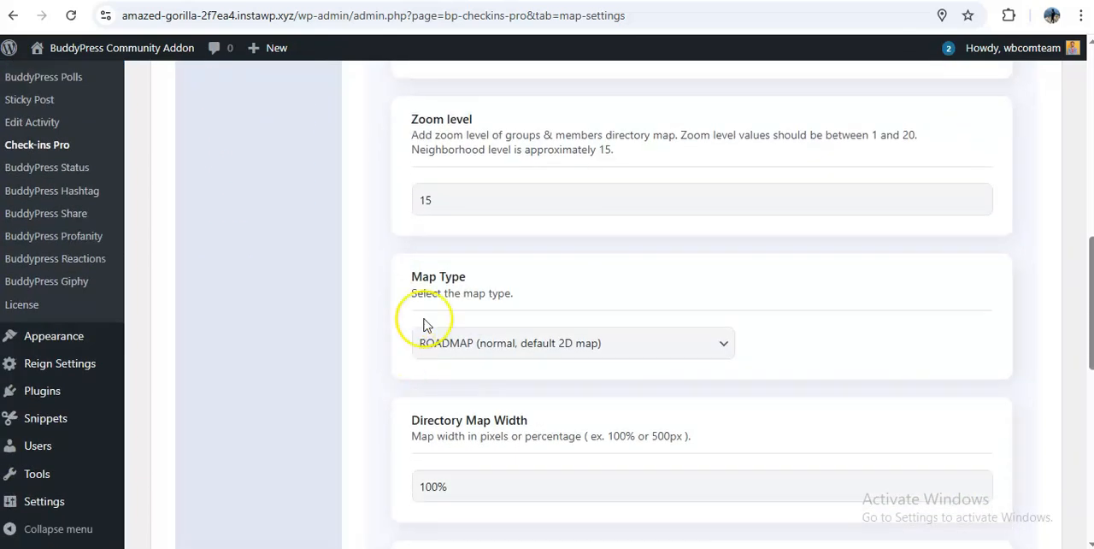
{"action": "left_click", "coordinate": [498, 338]}
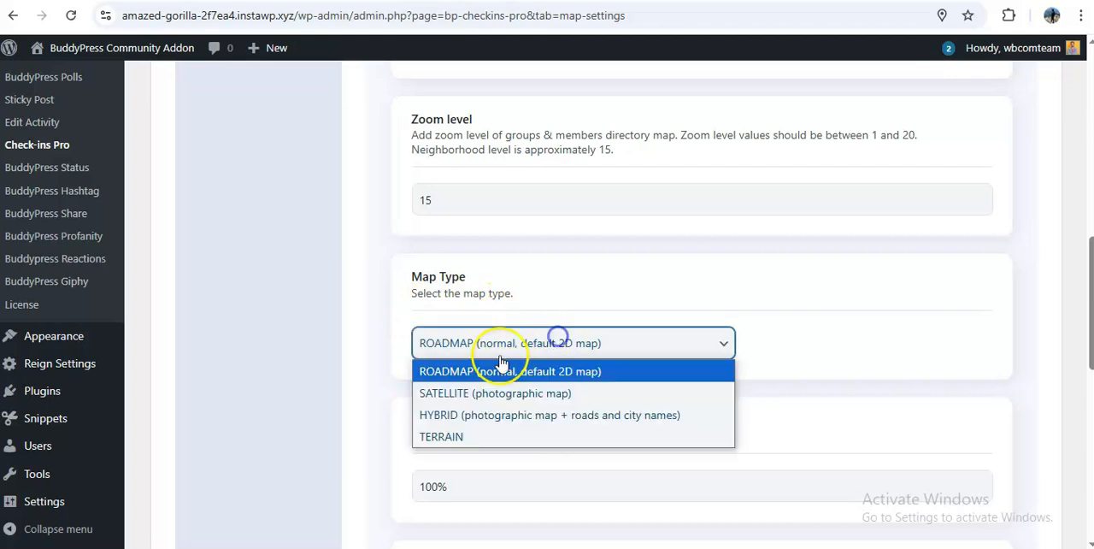
{"action": "left_click", "coordinate": [503, 398]}
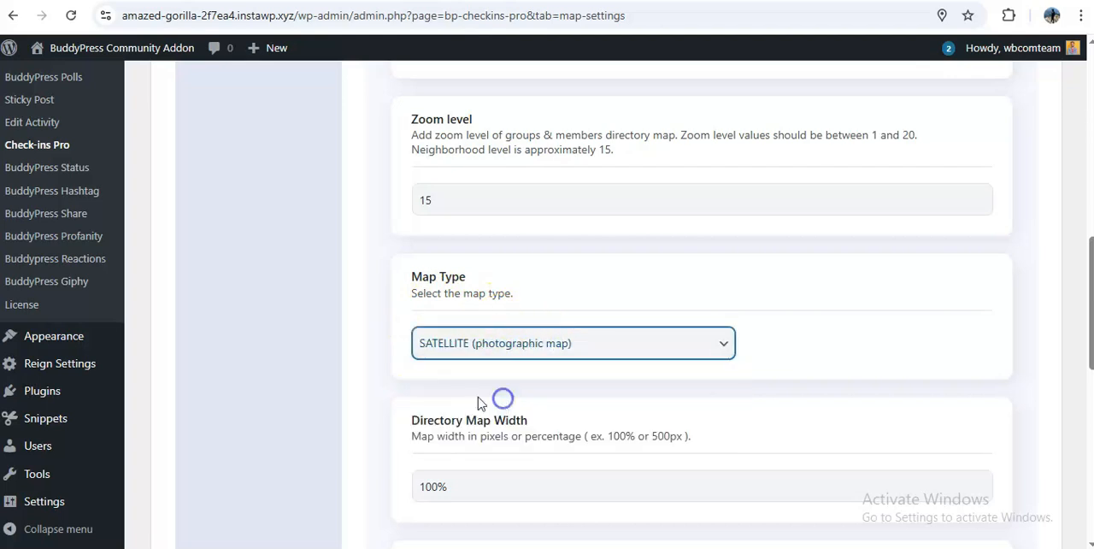
{"action": "scroll", "coordinate": [454, 419], "scroll_direction": "down", "scroll_amount": 3}
{"action": "scroll", "coordinate": [414, 359], "scroll_direction": "down", "scroll_amount": 2}
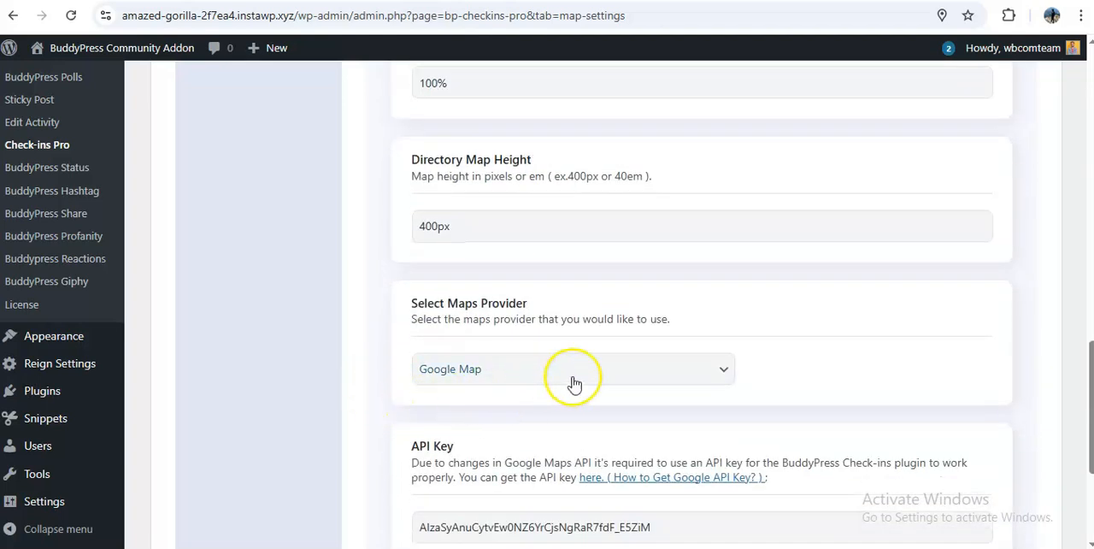
{"action": "left_click", "coordinate": [709, 368]}
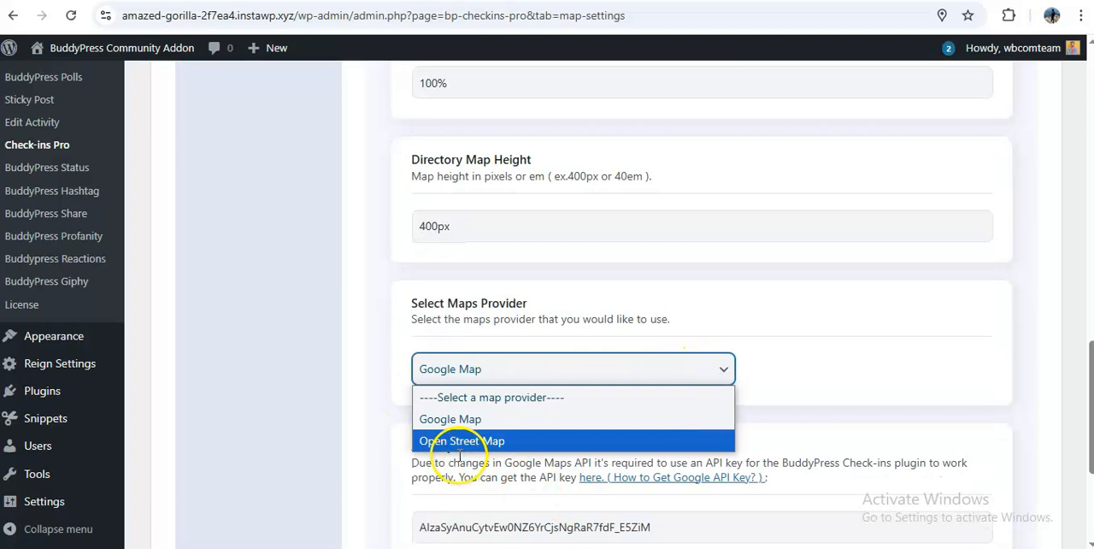
{"action": "left_click", "coordinate": [477, 419]}
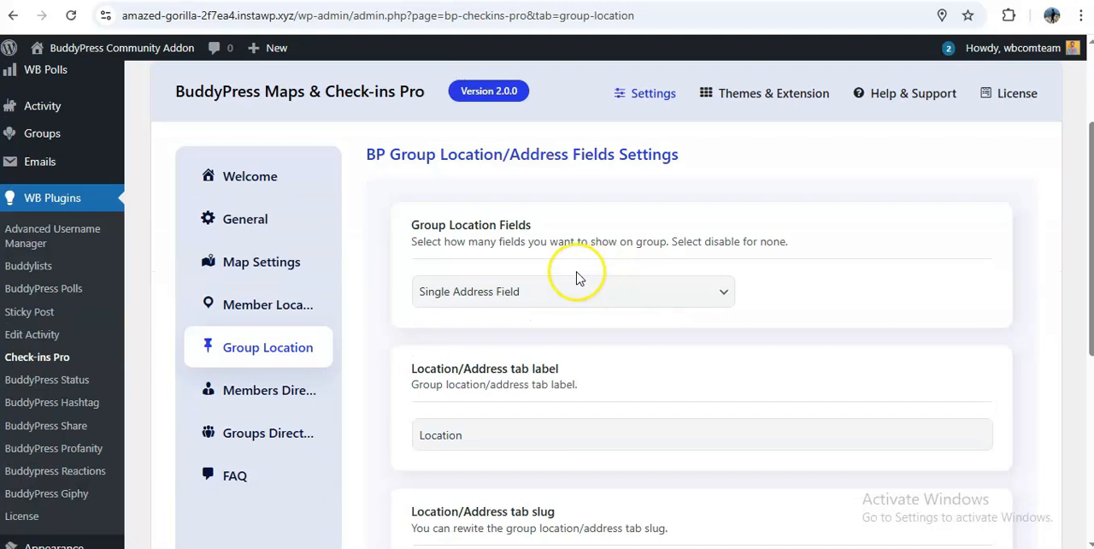
Try another choice for Group Location Fields, return to Single Address Field, and review the tab label, slug and field label settings
{"action": "left_click", "coordinate": [517, 295]}
{"action": "left_click", "coordinate": [457, 340]}
{"action": "left_click", "coordinate": [479, 293]}
{"action": "left_click", "coordinate": [455, 362]}
{"action": "left_click", "coordinate": [501, 288]}
{"action": "left_click", "coordinate": [444, 342]}
{"action": "scroll", "coordinate": [399, 340], "scroll_direction": "down", "scroll_amount": 3}
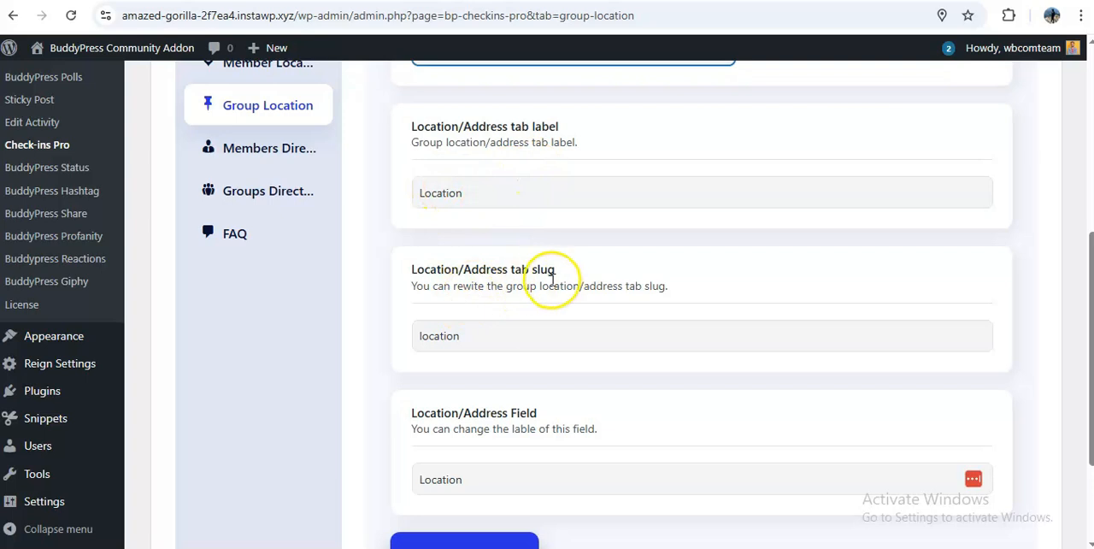
{"action": "scroll", "coordinate": [555, 291], "scroll_direction": "down", "scroll_amount": 2}
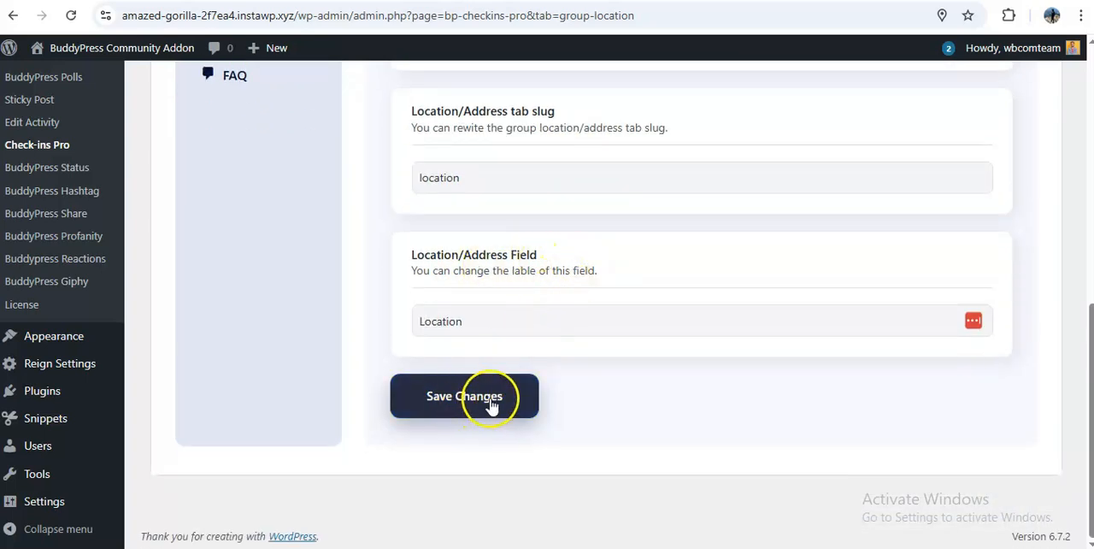
Set the Distance Units to Kilometers in the Members Directory settings and review the radius, default search and member hiding options
{"action": "scroll", "coordinate": [239, 384], "scroll_direction": "up", "scroll_amount": 3}
{"action": "left_click", "coordinate": [265, 149]}
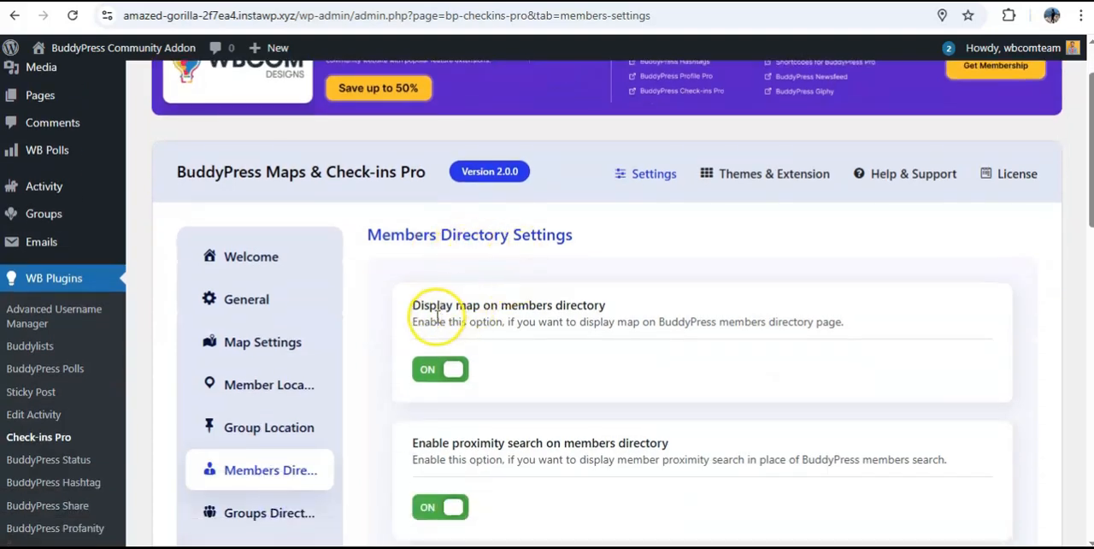
{"action": "scroll", "coordinate": [451, 330], "scroll_direction": "down", "scroll_amount": 2}
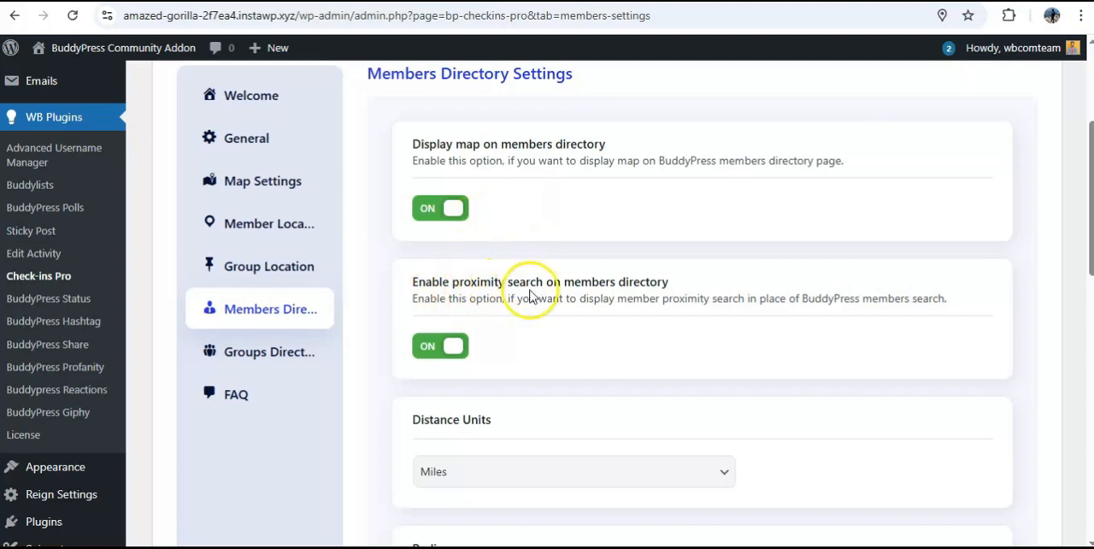
{"action": "scroll", "coordinate": [525, 325], "scroll_direction": "down", "scroll_amount": 2}
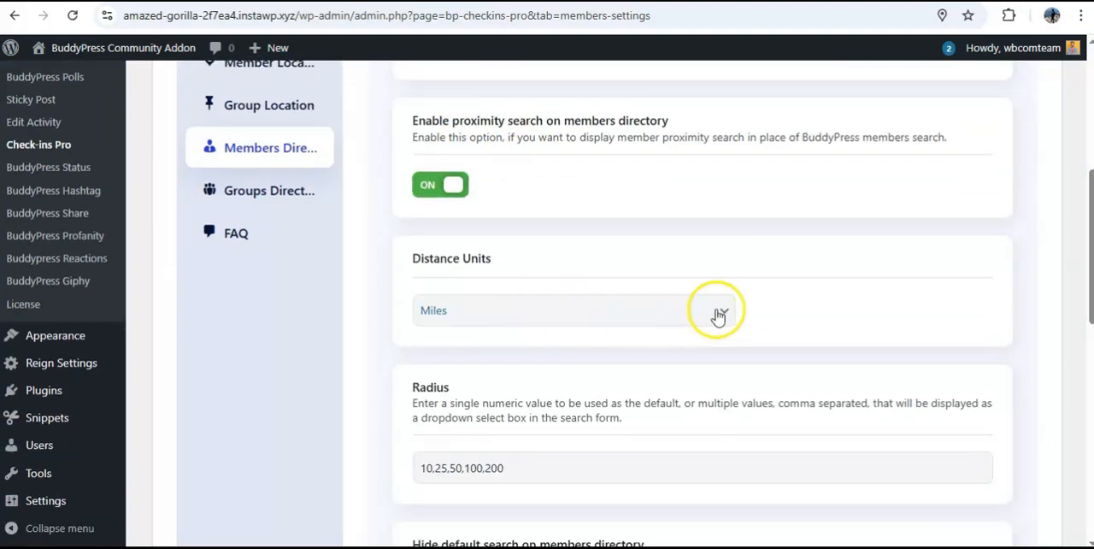
{"action": "left_click", "coordinate": [718, 314]}
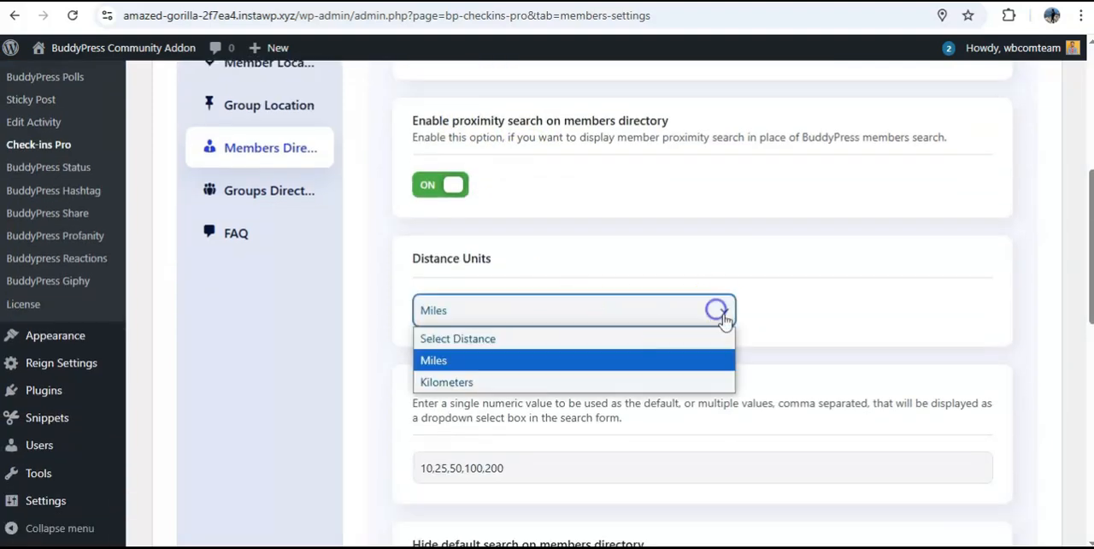
{"action": "left_click", "coordinate": [463, 381]}
{"action": "scroll", "coordinate": [391, 351], "scroll_direction": "down", "scroll_amount": 2}
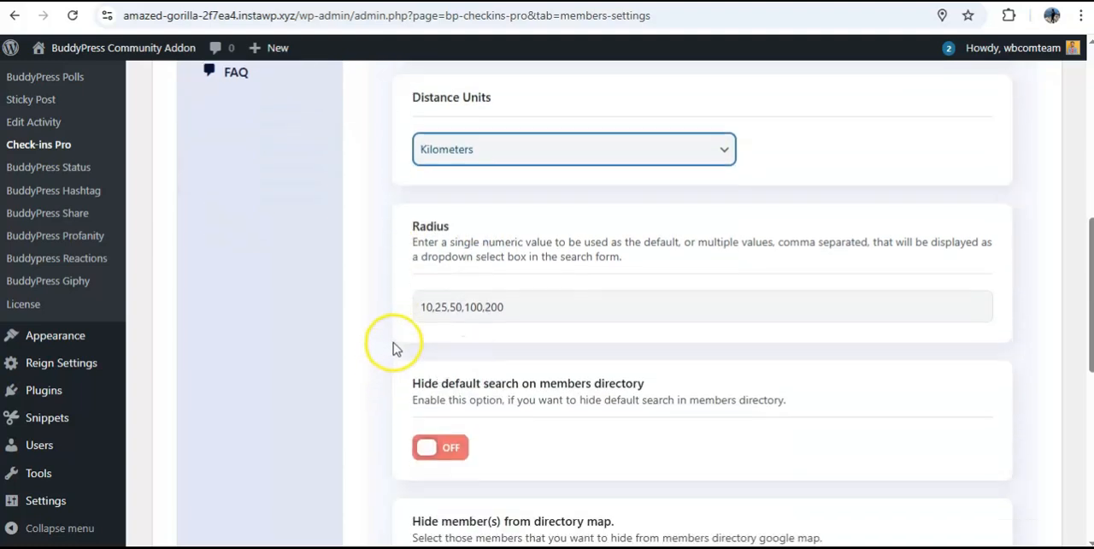
{"action": "scroll", "coordinate": [393, 265], "scroll_direction": "down", "scroll_amount": 2}
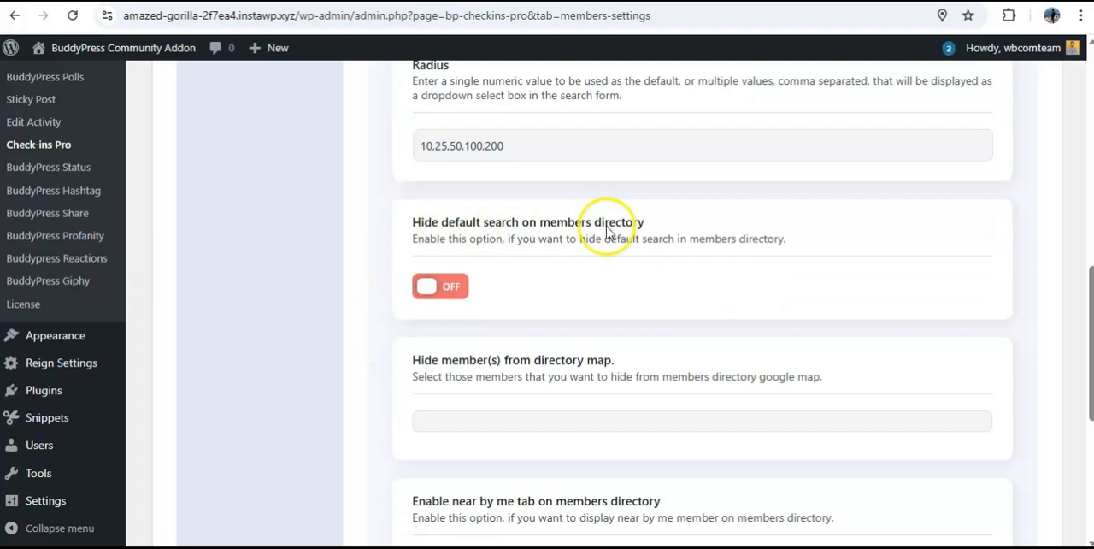
{"action": "scroll", "coordinate": [609, 232], "scroll_direction": "down", "scroll_amount": 5}
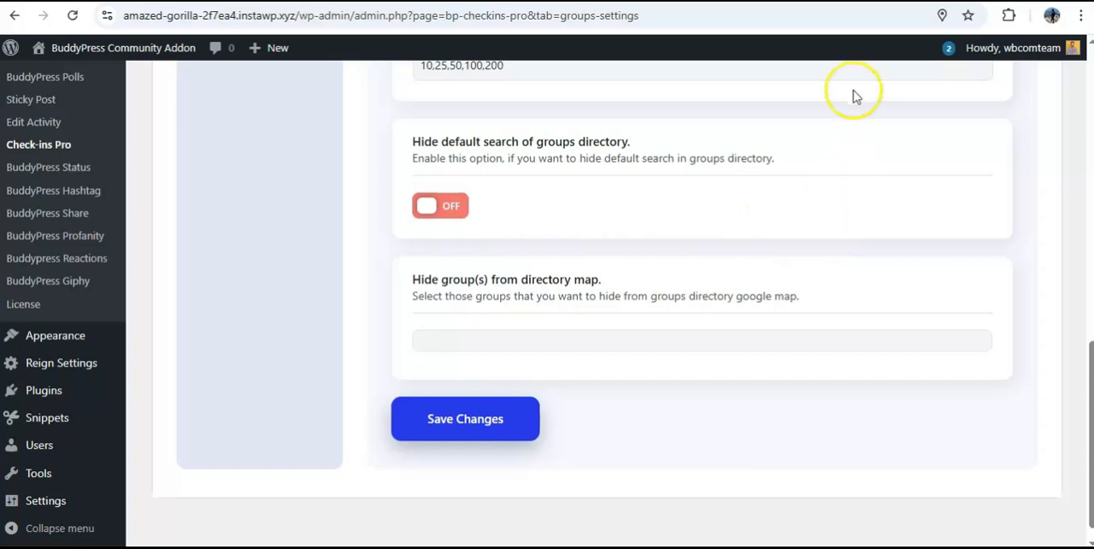
Switch to the community site's activity feed and write "Enjoying coffee!" in a new update
{"action": "left_click", "coordinate": [842, 1]}
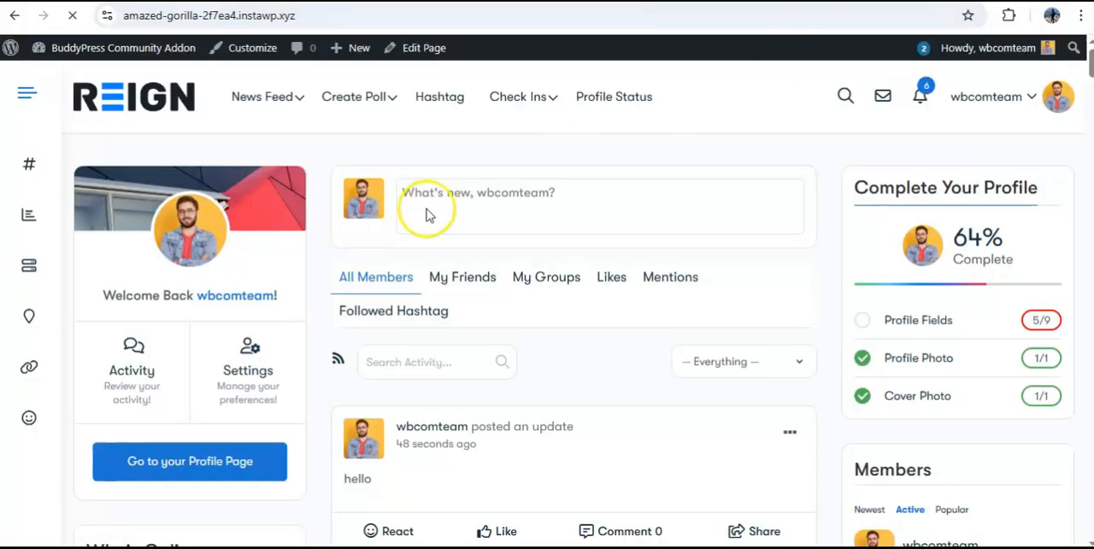
{"action": "left_click", "coordinate": [457, 192]}
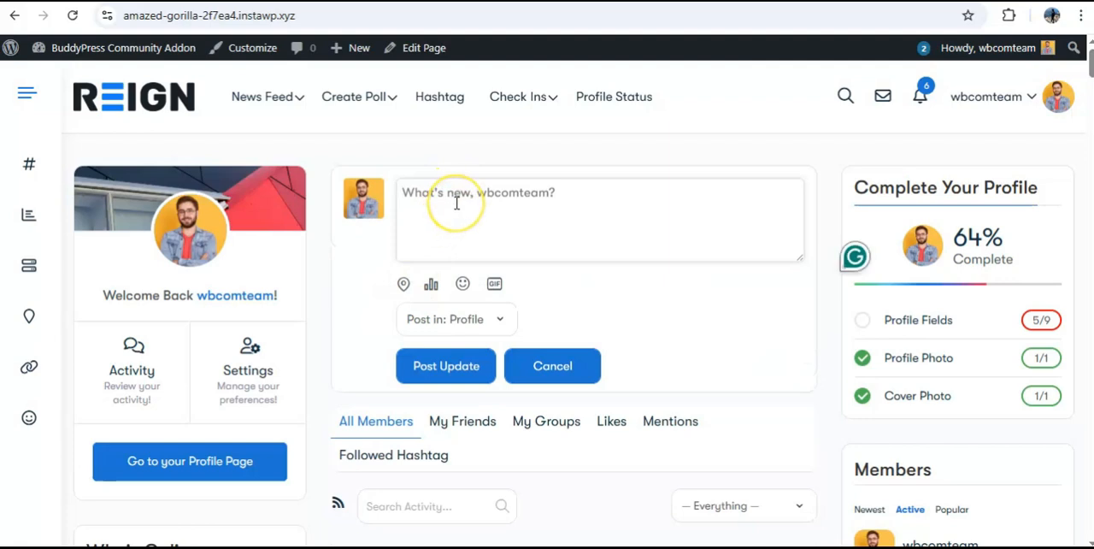
{"action": "type", "text": "Enjoying coffee!"}
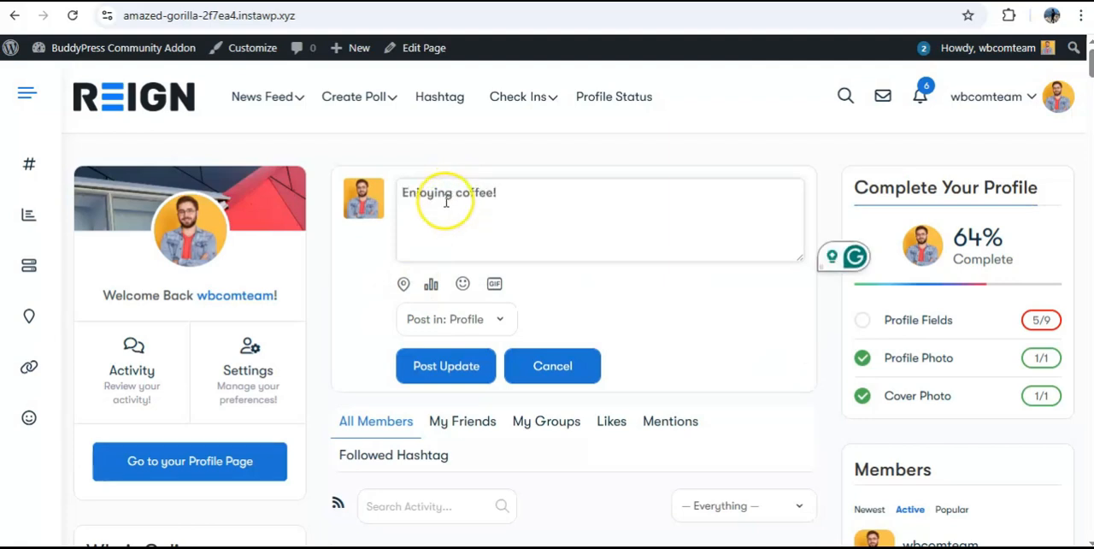
Add a place to the update, replacing the detected location by searching "star" and choosing Startek in Hazratganj, Lucknow
{"action": "left_click", "coordinate": [403, 285]}
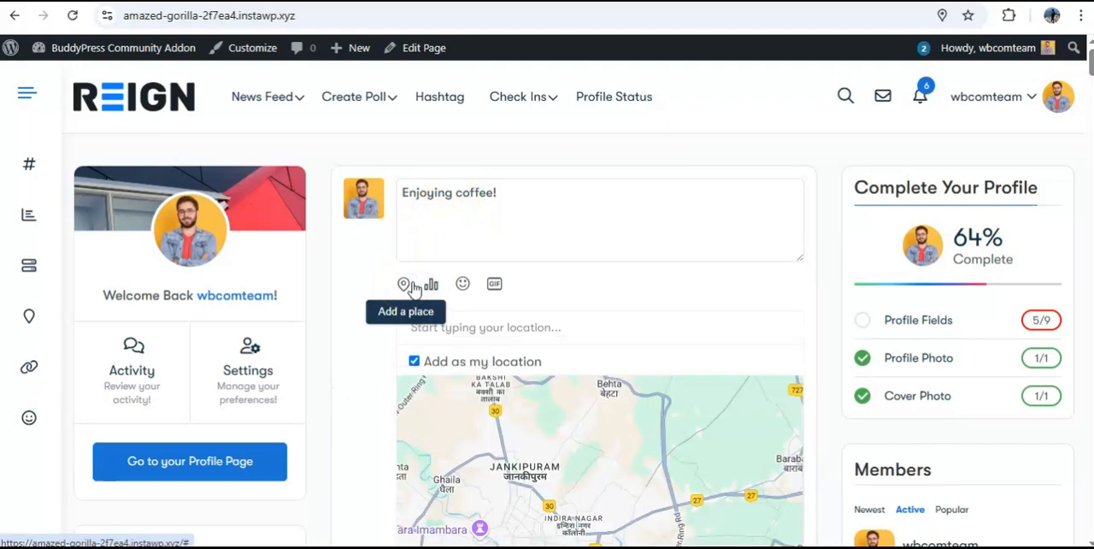
{"action": "scroll", "coordinate": [329, 314], "scroll_direction": "down", "scroll_amount": 2}
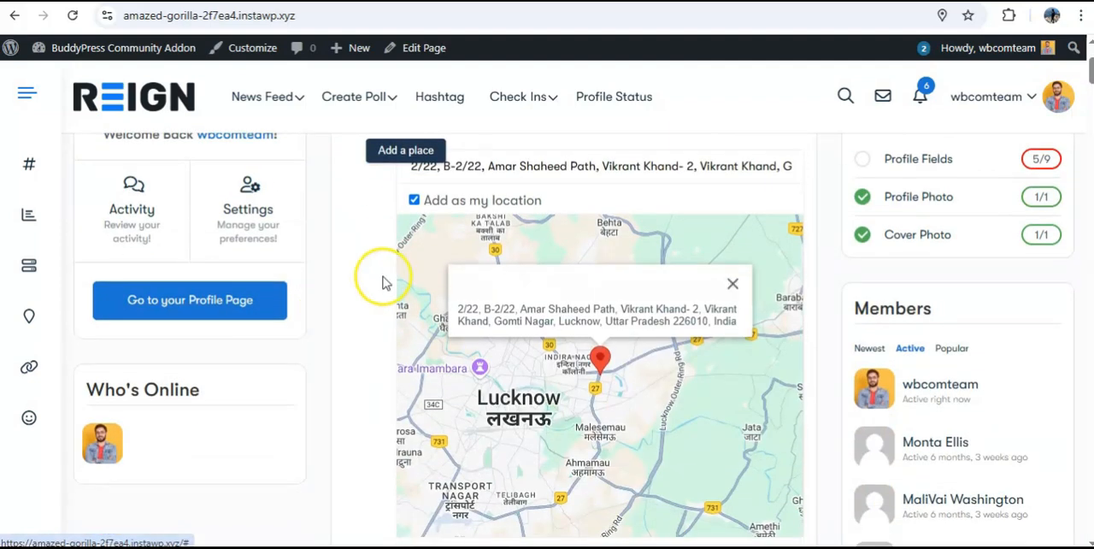
{"action": "triple_click", "coordinate": [537, 166]}
{"action": "key", "text": "BackSpace"}
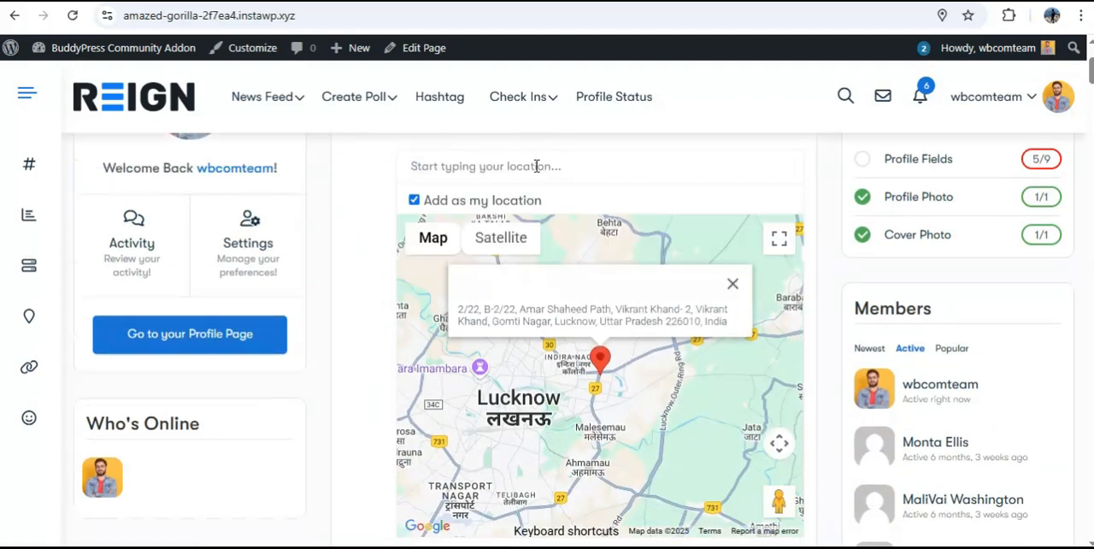
{"action": "type", "text": "sta"}
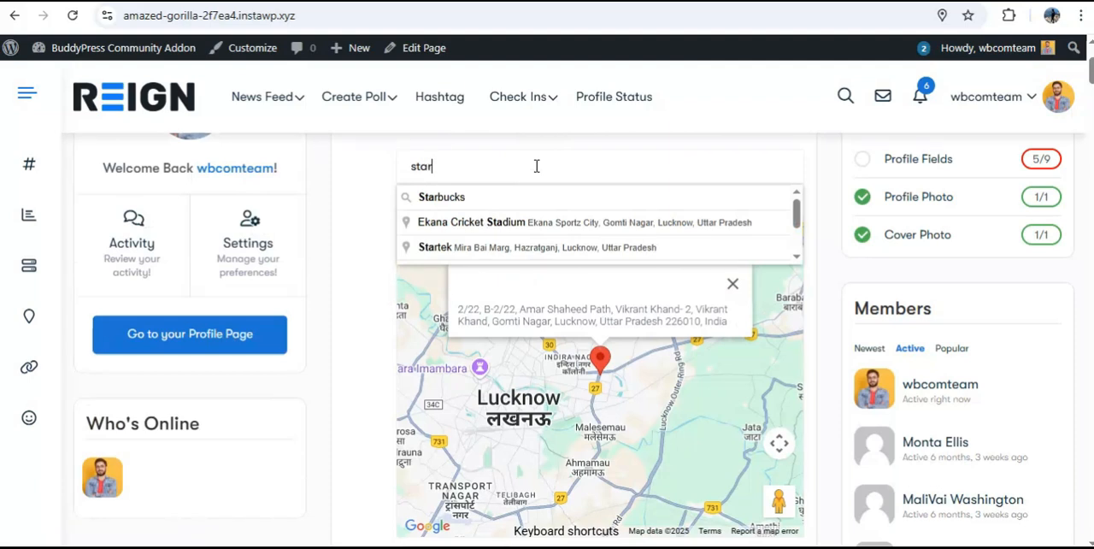
{"action": "type", "text": "r"}
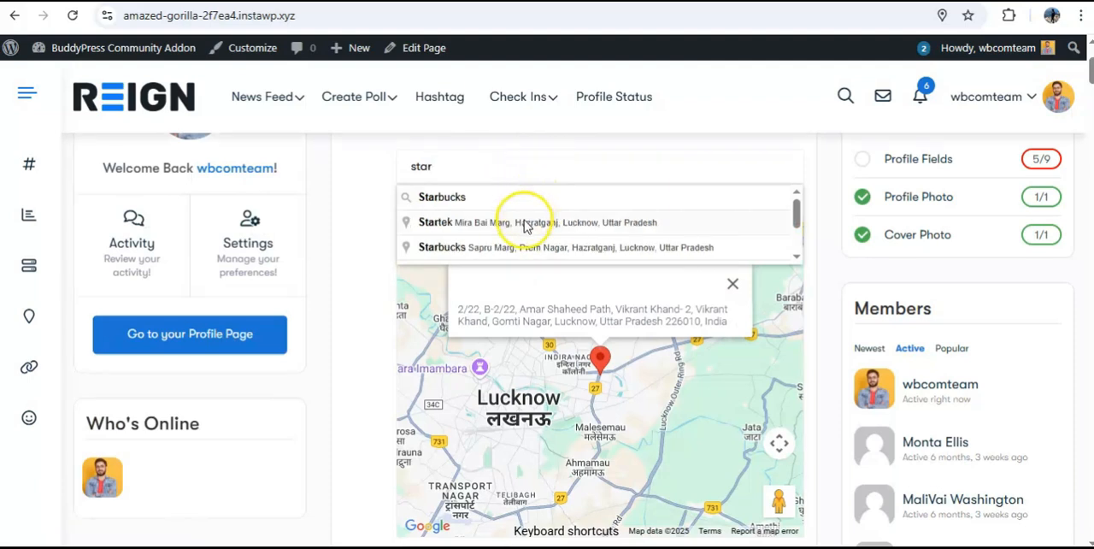
{"action": "left_click", "coordinate": [522, 223]}
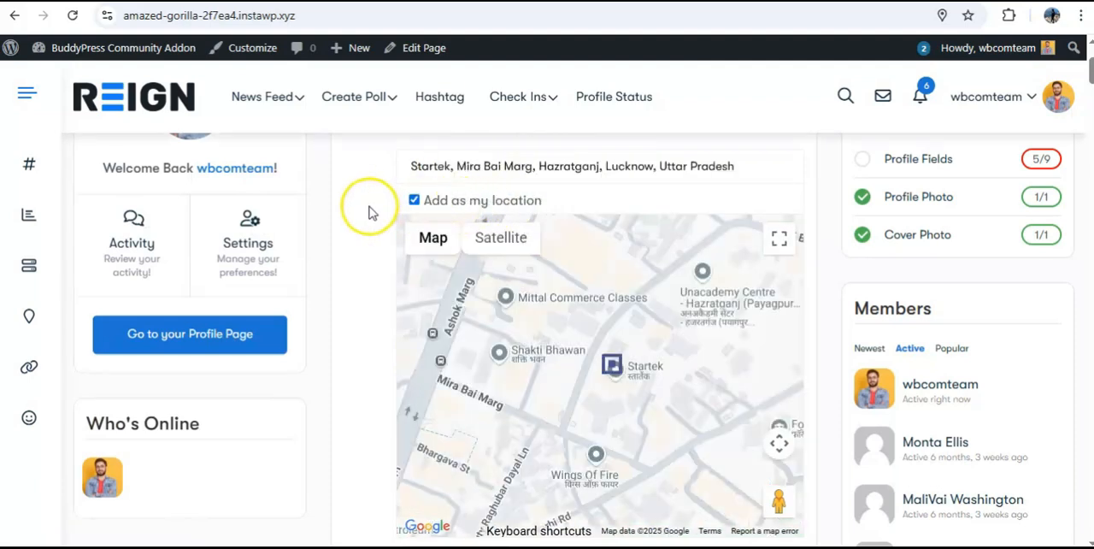
Switch the check-in location map to satellite imagery and review the Startek place around its marker
{"action": "scroll", "coordinate": [371, 213], "scroll_direction": "down", "scroll_amount": 1}
{"action": "scroll", "coordinate": [373, 183], "scroll_direction": "up", "scroll_amount": 1}
{"action": "mouse_move", "coordinate": [430, 235]}
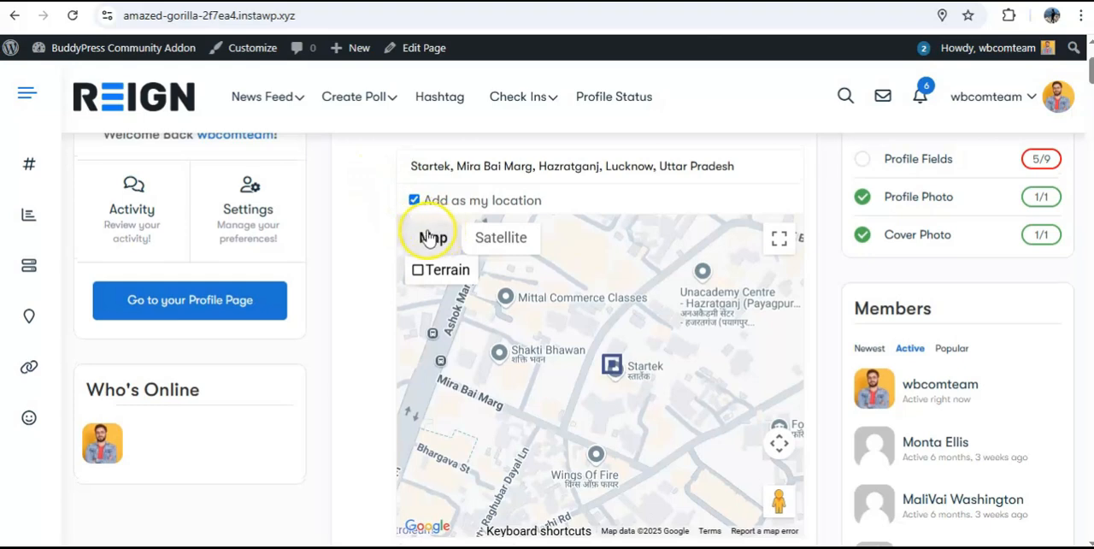
{"action": "left_click", "coordinate": [496, 242]}
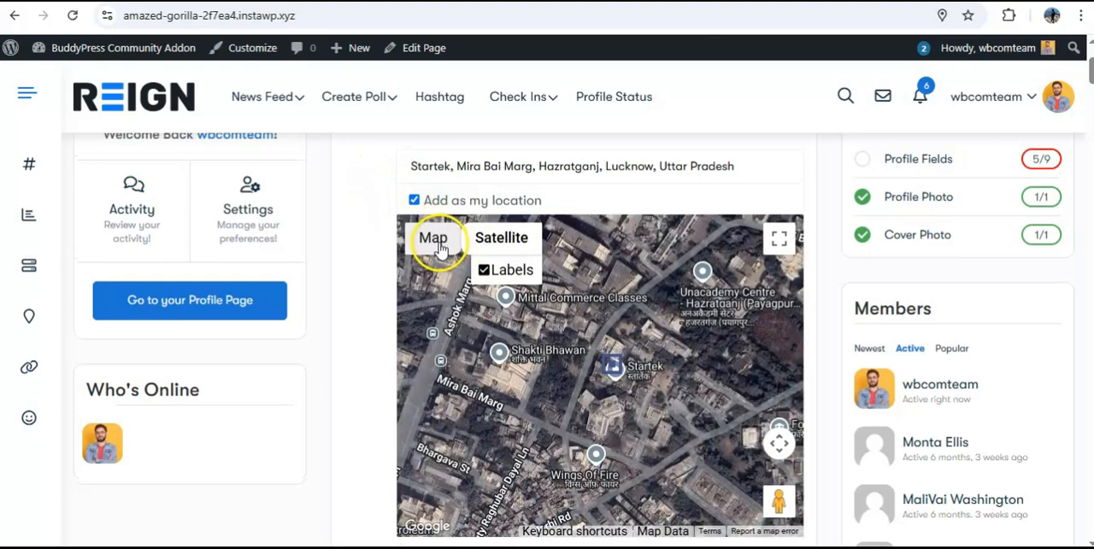
{"action": "scroll", "coordinate": [337, 298], "scroll_direction": "down", "scroll_amount": 1}
{"action": "scroll", "coordinate": [371, 317], "scroll_direction": "up", "scroll_amount": 2}
{"action": "scroll", "coordinate": [383, 325], "scroll_direction": "down", "scroll_amount": 4}
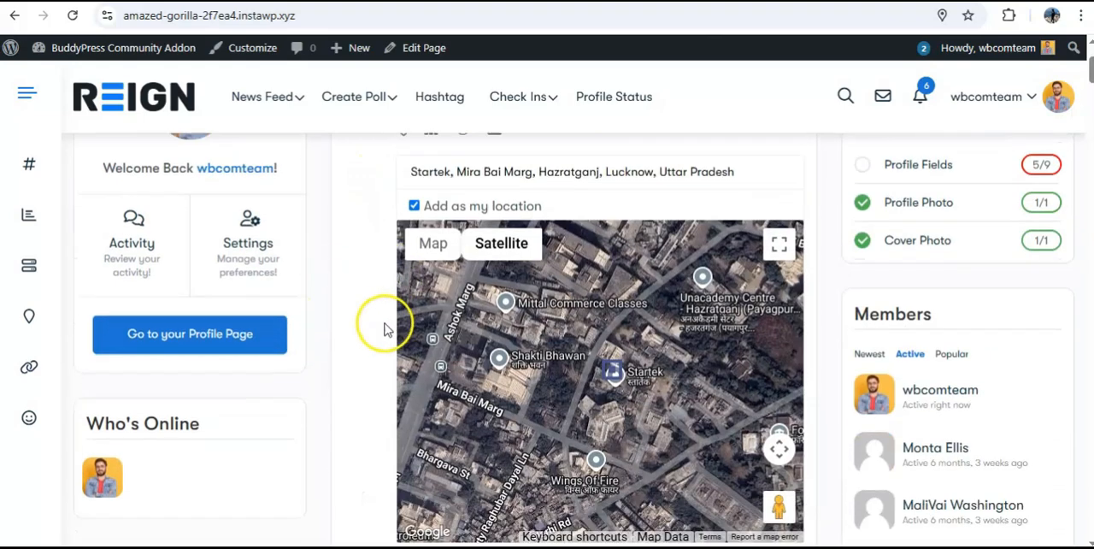
Try Group as the update's posting destination, set it back to Profile, and post the update
{"action": "left_click", "coordinate": [468, 294]}
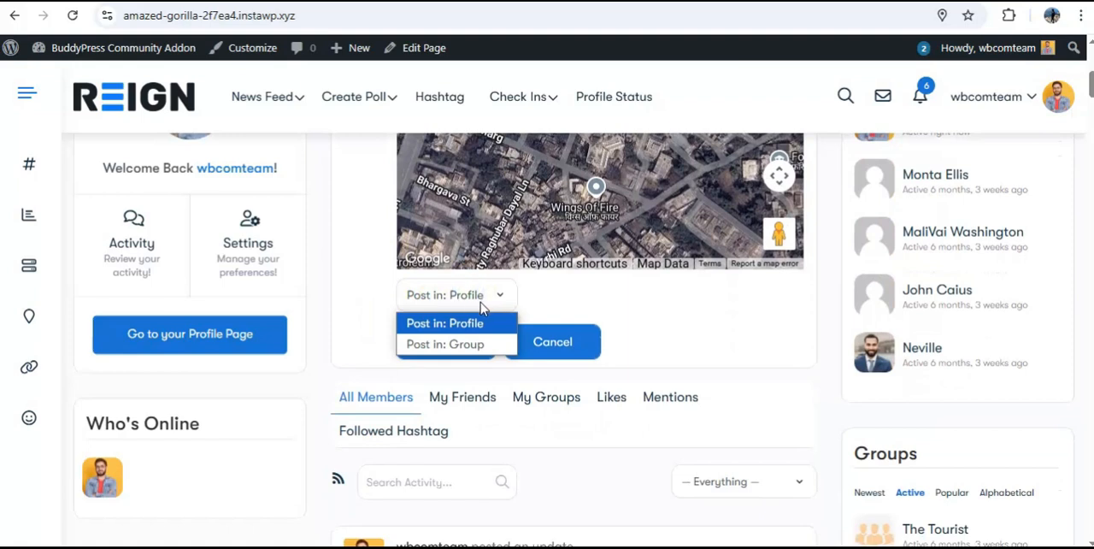
{"action": "left_click", "coordinate": [384, 309]}
{"action": "left_click", "coordinate": [450, 300]}
{"action": "left_click", "coordinate": [453, 338]}
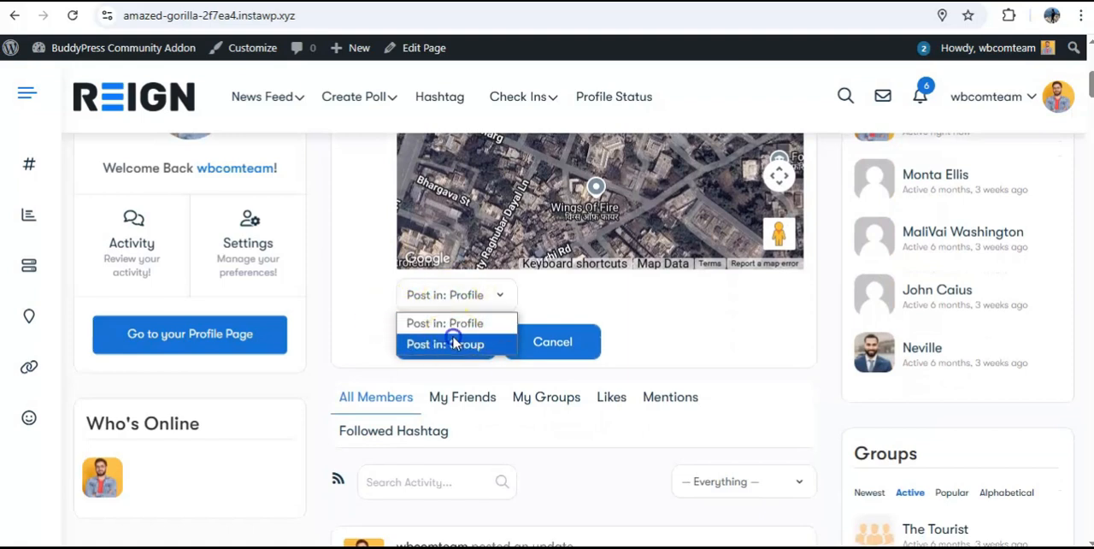
{"action": "left_click", "coordinate": [467, 303]}
{"action": "left_click", "coordinate": [459, 323]}
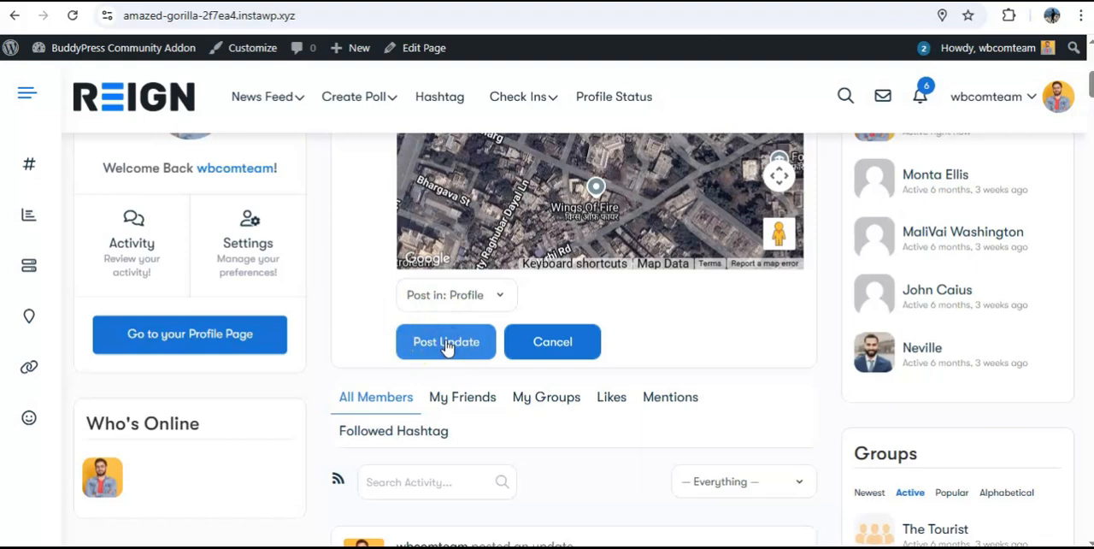
{"action": "left_click", "coordinate": [445, 342]}
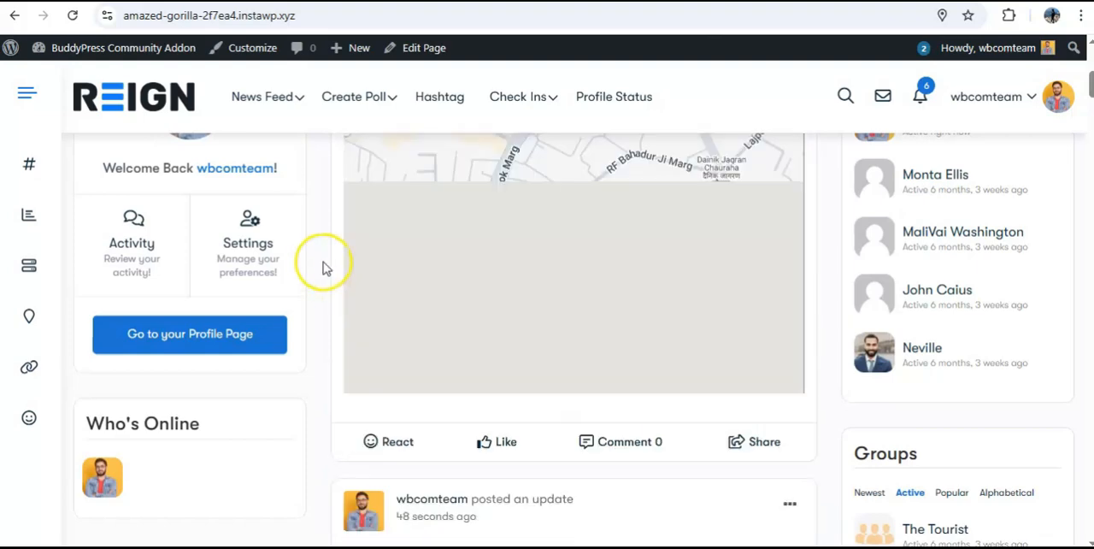
Review the posted check-in's text, place and embedded map in the activity feed
{"action": "scroll", "coordinate": [325, 268], "scroll_direction": "up", "scroll_amount": 2}
{"action": "scroll", "coordinate": [323, 262], "scroll_direction": "up", "scroll_amount": 3}
{"action": "scroll", "coordinate": [323, 262], "scroll_direction": "down", "scroll_amount": 3}
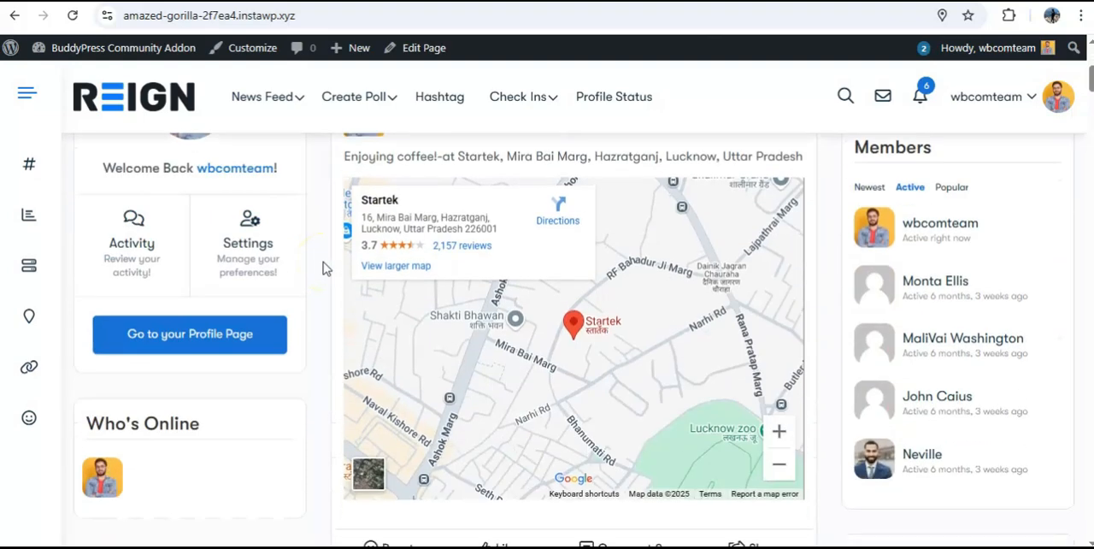
{"action": "scroll", "coordinate": [323, 260], "scroll_direction": "up", "scroll_amount": 1}
{"action": "scroll", "coordinate": [314, 262], "scroll_direction": "down", "scroll_amount": 1}
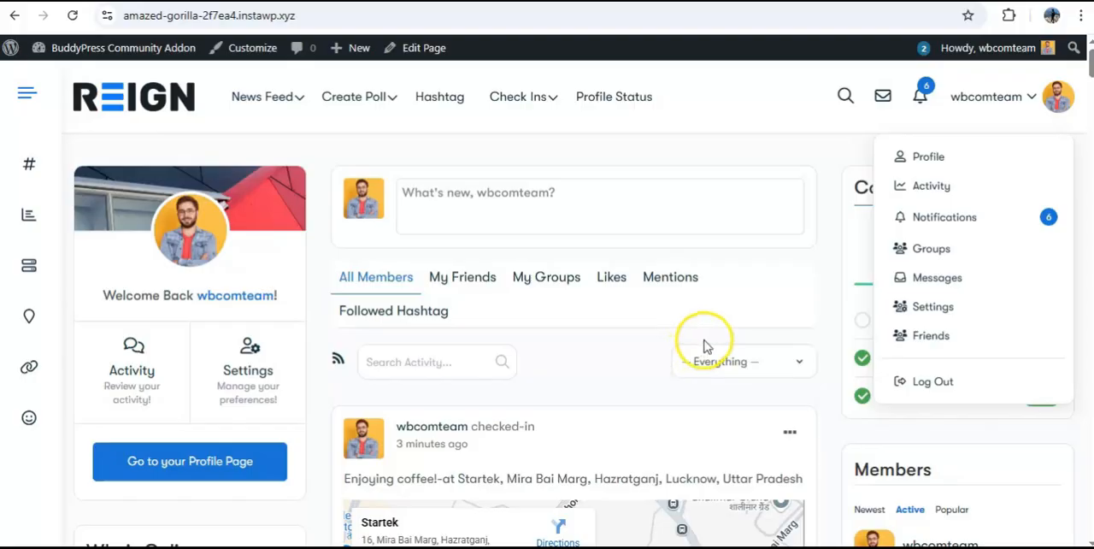
{"action": "left_click", "coordinate": [735, 329]}
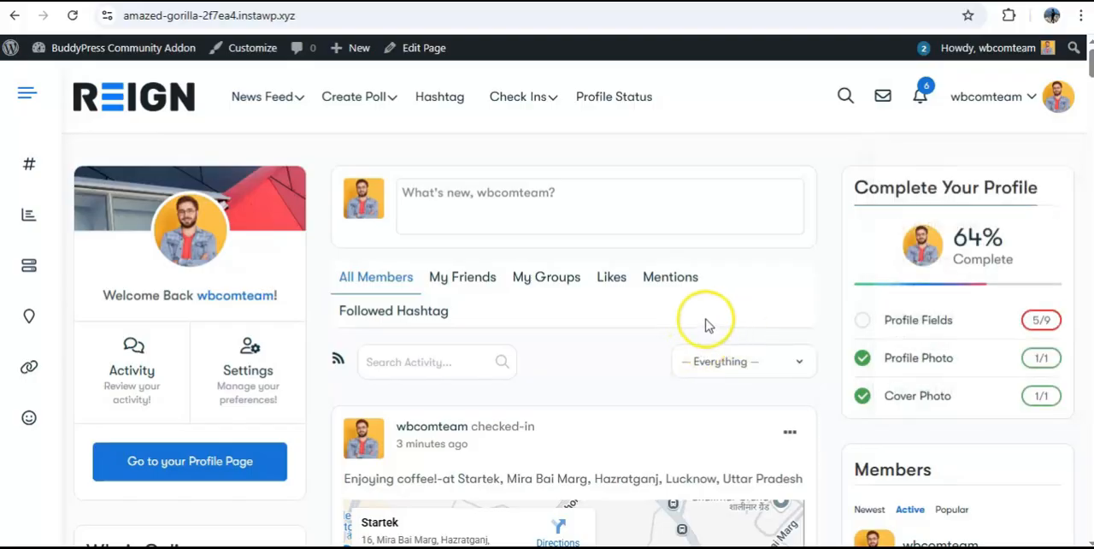
Open the Check-ins section of the signed-in member's profile and review its check-ins map and listing
{"action": "left_click", "coordinate": [1028, 99]}
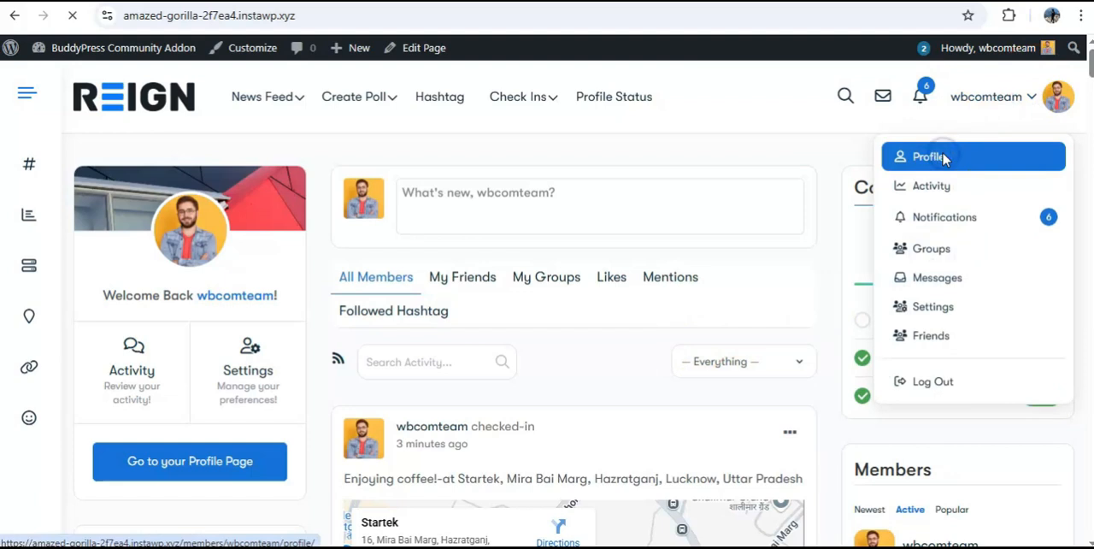
{"action": "left_click", "coordinate": [898, 155]}
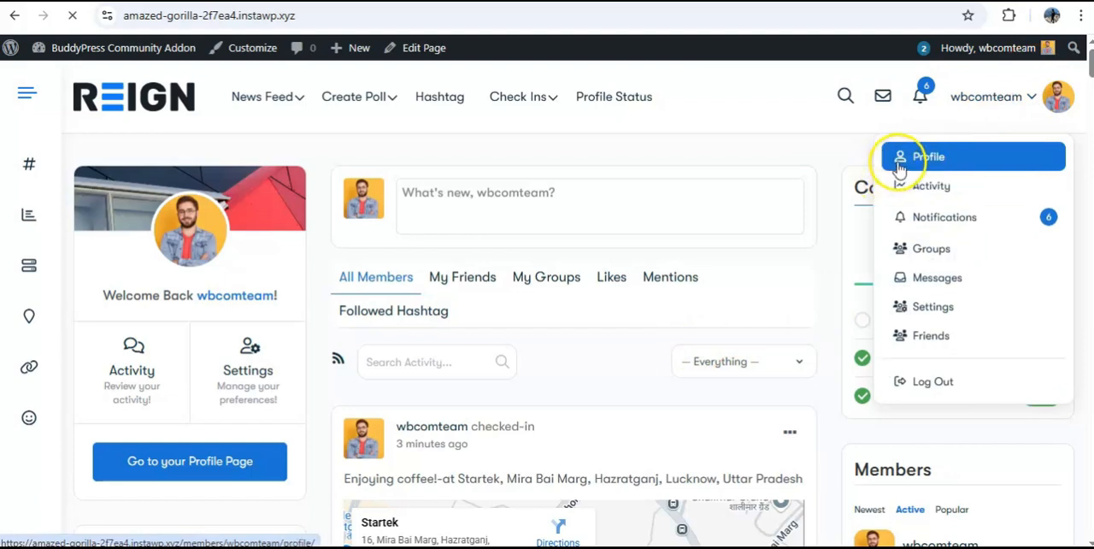
{"action": "scroll", "coordinate": [359, 223], "scroll_direction": "down", "scroll_amount": 4}
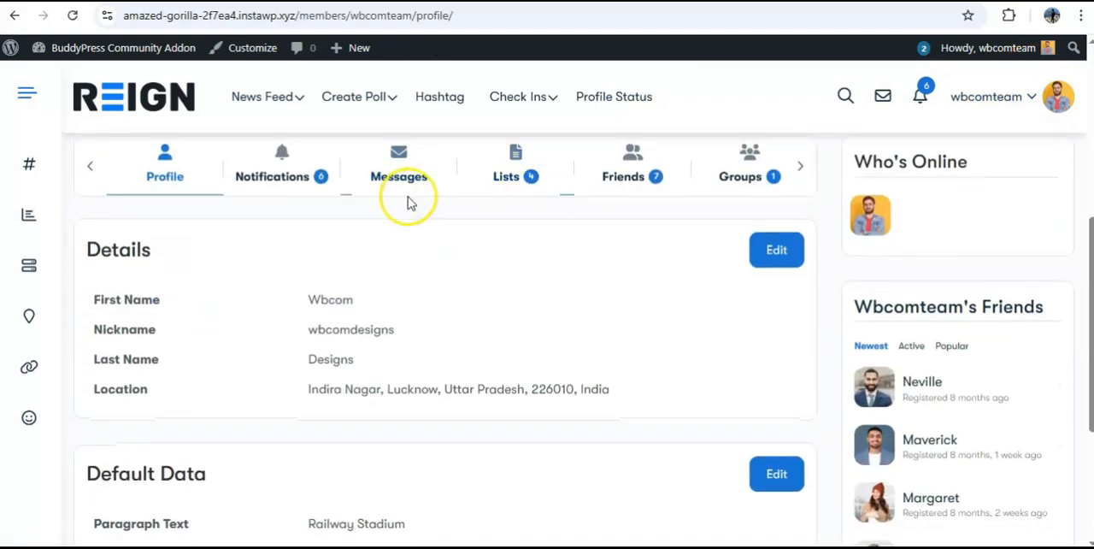
{"action": "left_click", "coordinate": [798, 246]}
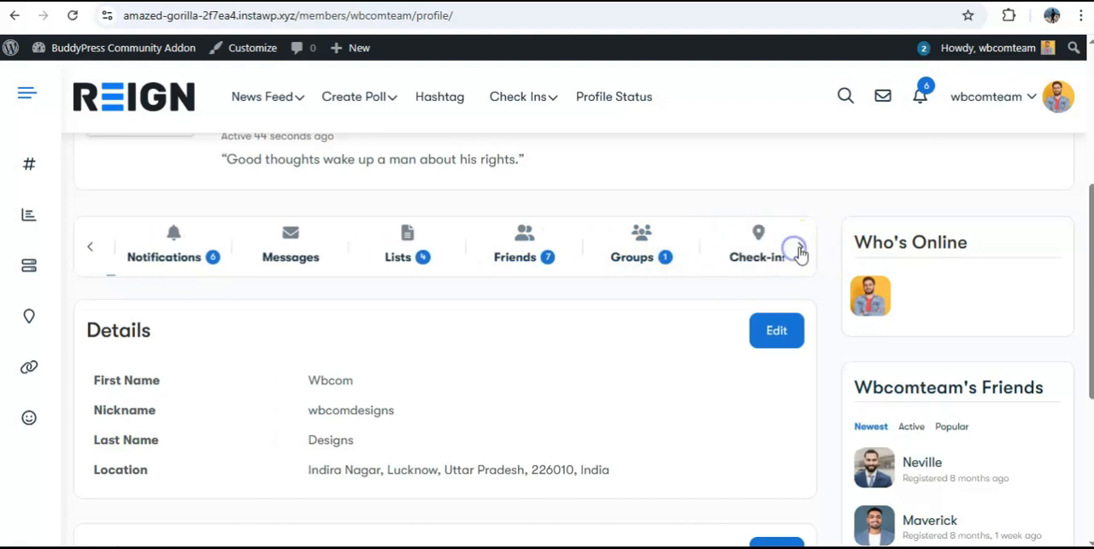
{"action": "left_click", "coordinate": [750, 249]}
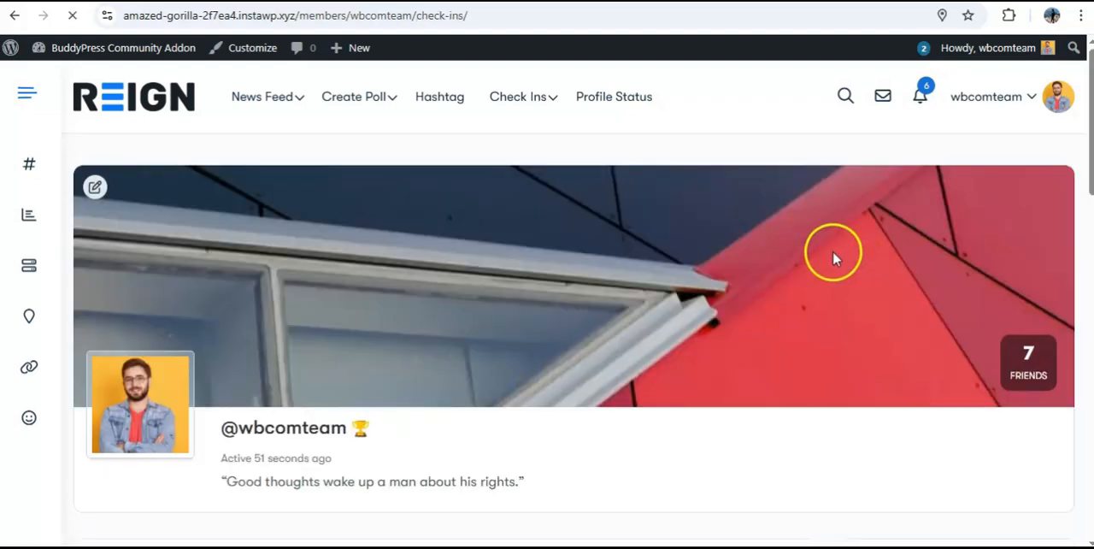
{"action": "scroll", "coordinate": [833, 251], "scroll_direction": "down", "scroll_amount": 8}
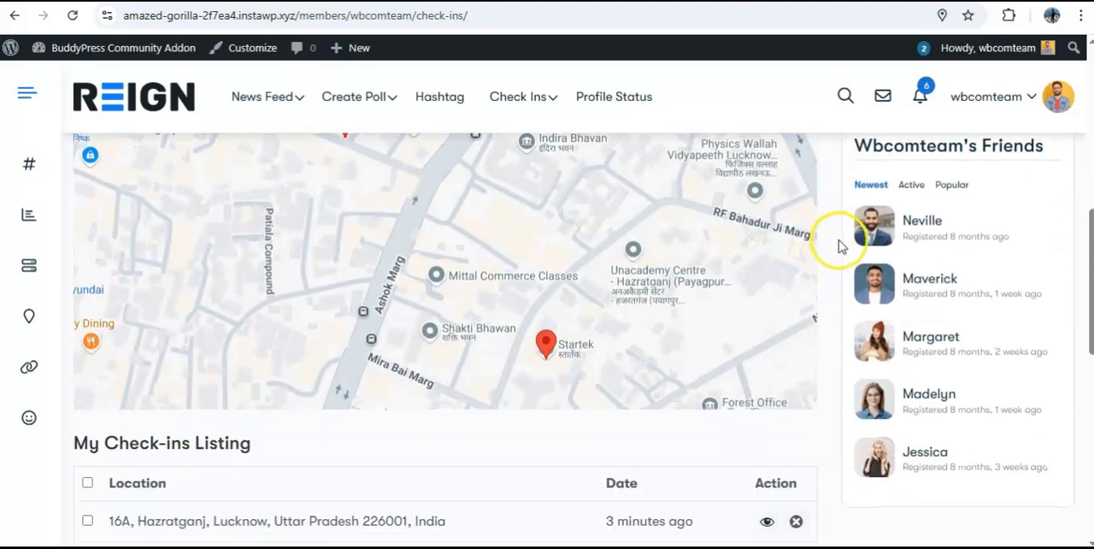
{"action": "scroll", "coordinate": [838, 247], "scroll_direction": "down", "scroll_amount": 6}
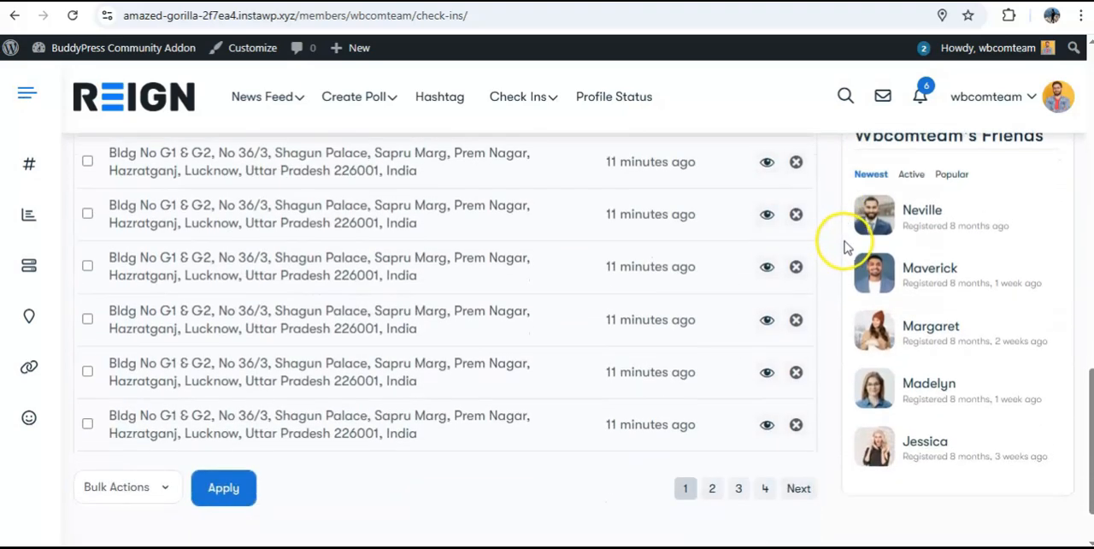
{"action": "scroll", "coordinate": [845, 244], "scroll_direction": "up", "scroll_amount": 10}
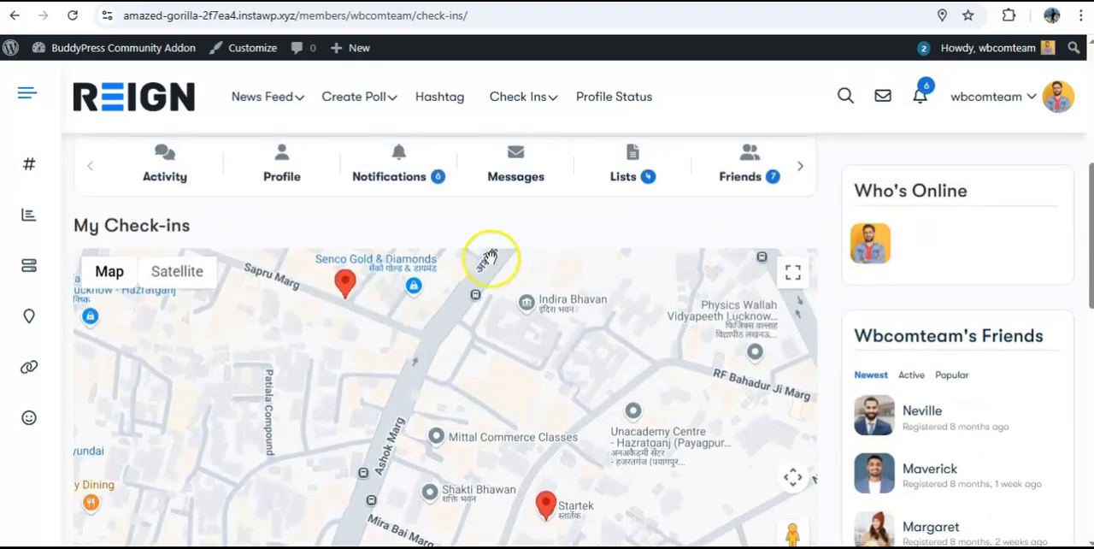
{"action": "scroll", "coordinate": [504, 325], "scroll_direction": "down", "scroll_amount": 5}
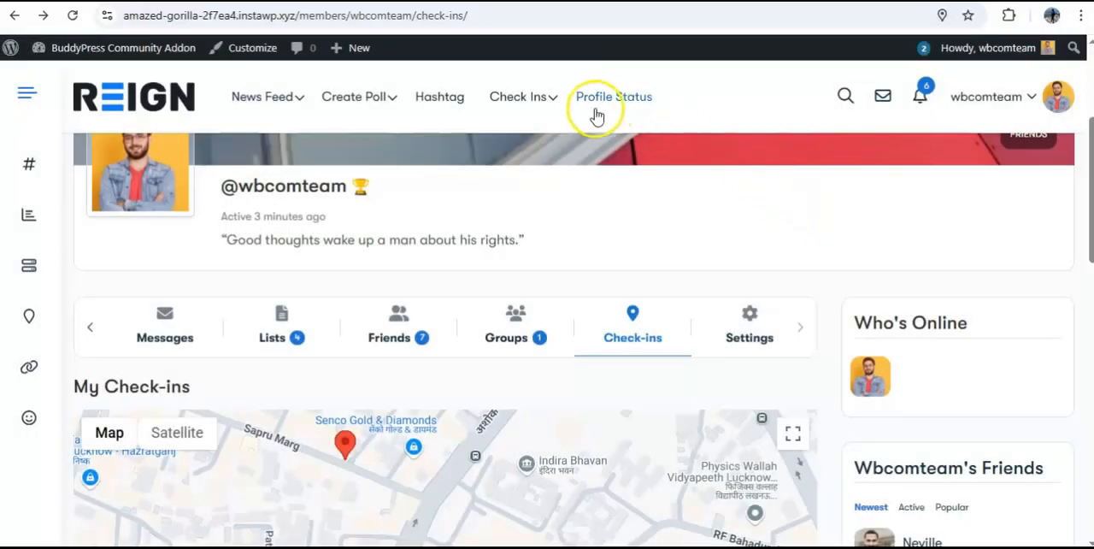
Open the Check Ins Group Directory and review the groups map and the group cards below it
{"action": "mouse_move", "coordinate": [539, 97]}
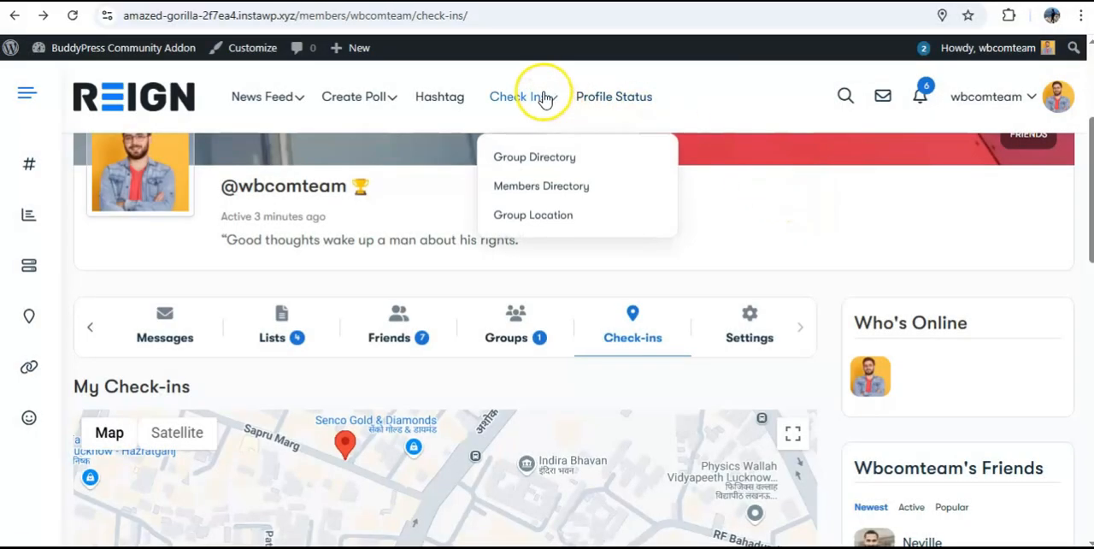
{"action": "left_click", "coordinate": [539, 159]}
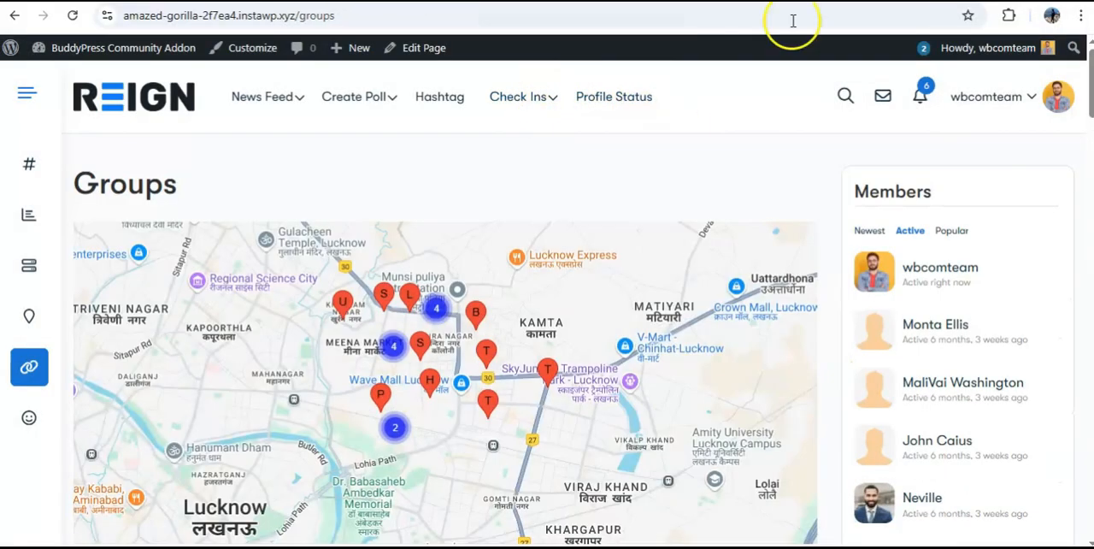
{"action": "scroll", "coordinate": [841, 208], "scroll_direction": "down", "scroll_amount": 10}
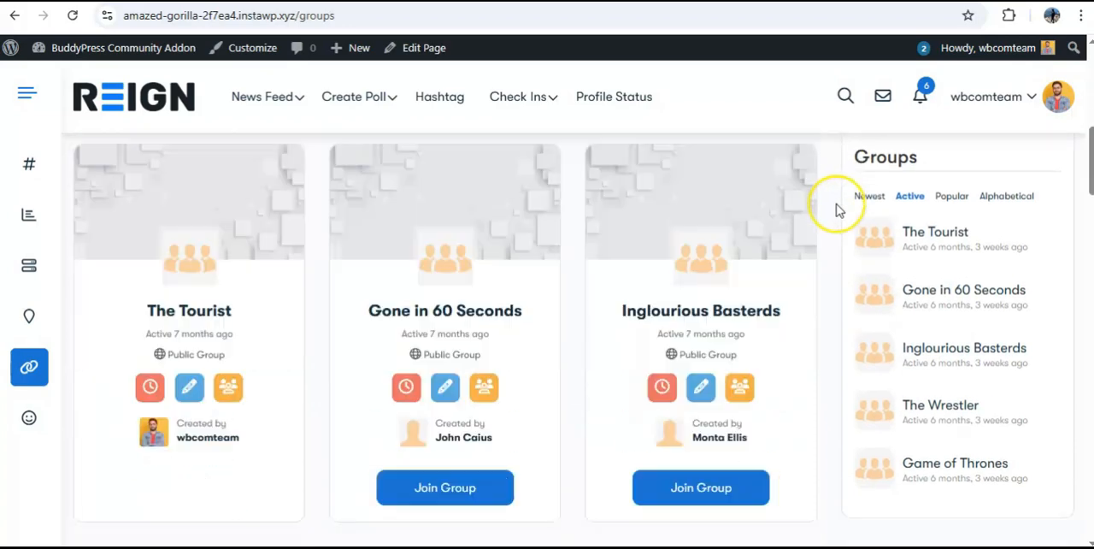
{"action": "scroll", "coordinate": [839, 210], "scroll_direction": "down", "scroll_amount": 9}
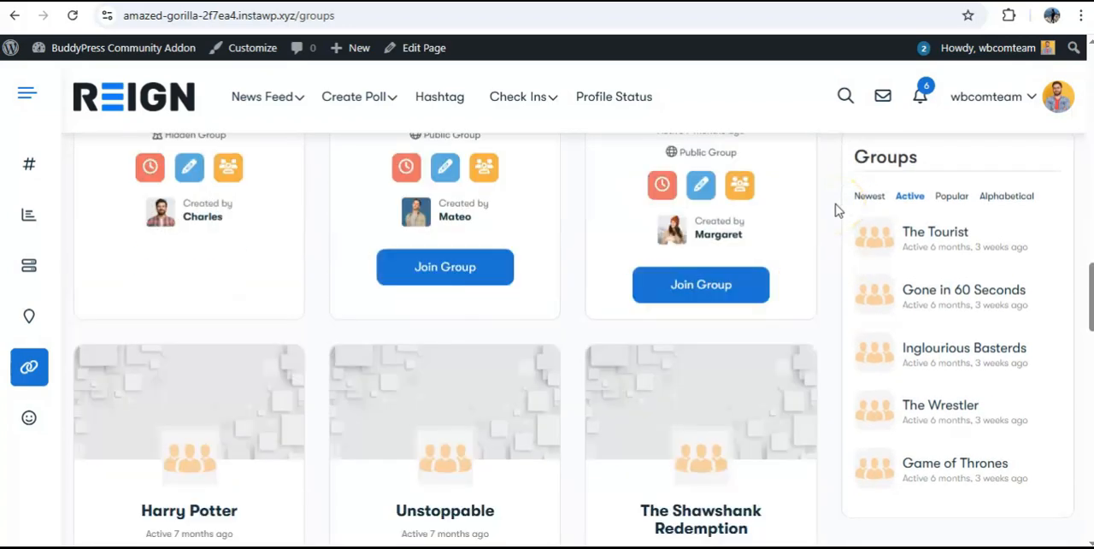
{"action": "scroll", "coordinate": [839, 211], "scroll_direction": "up", "scroll_amount": 8}
{"action": "scroll", "coordinate": [838, 209], "scroll_direction": "up", "scroll_amount": 8}
{"action": "left_click", "coordinate": [703, 284]}
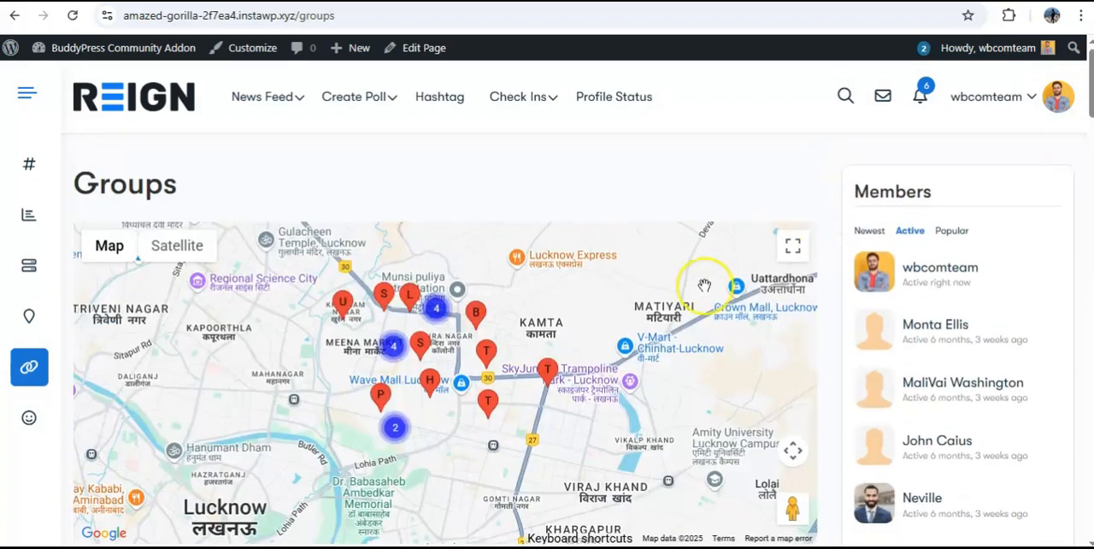
Show the location details of several group markers on the Groups map, including The Tourist and Harry Potter, and open the Members Directory
{"action": "left_click", "coordinate": [548, 373]}
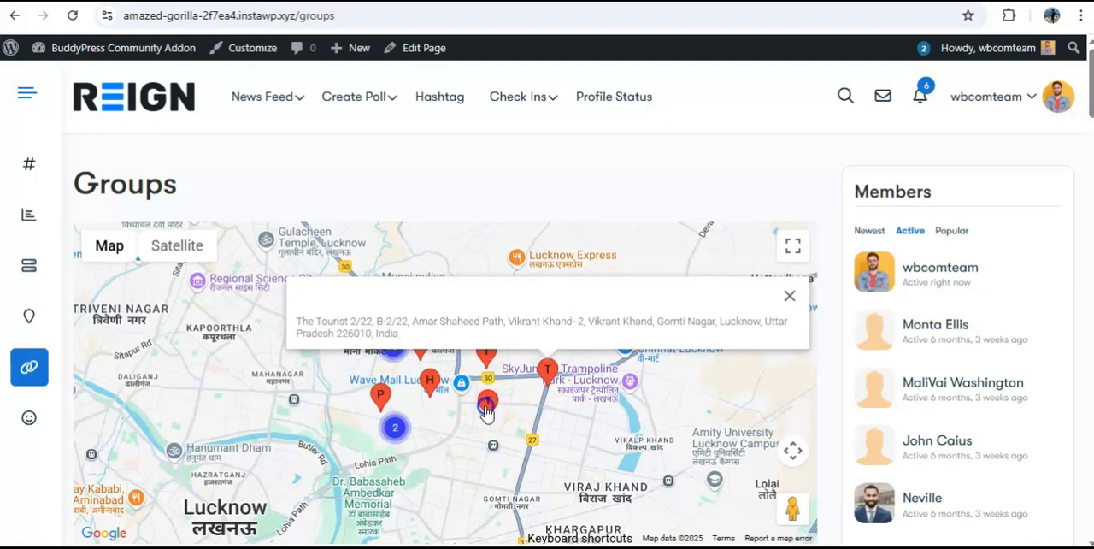
{"action": "left_click", "coordinate": [485, 409]}
{"action": "left_click", "coordinate": [431, 387]}
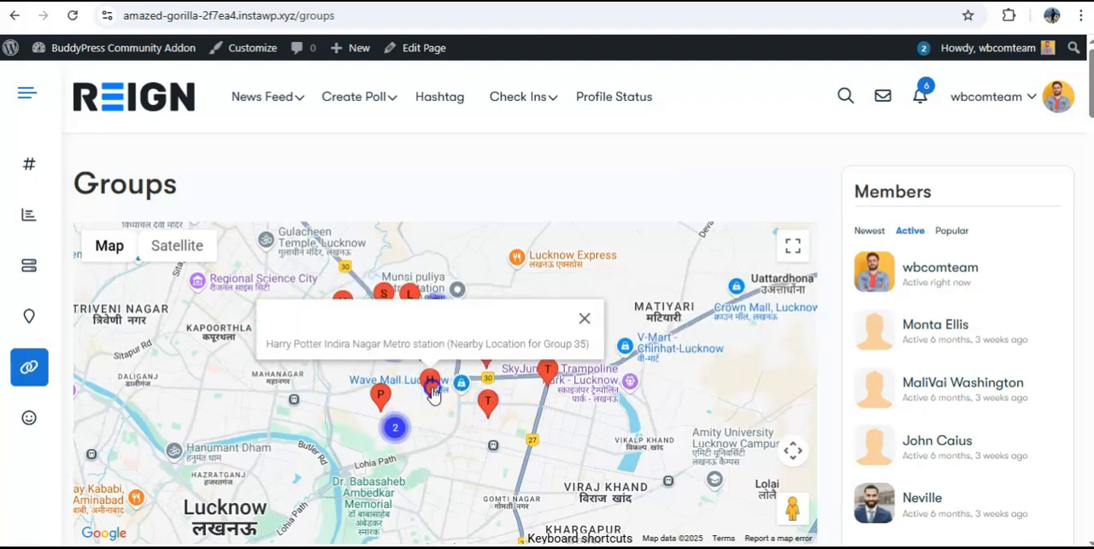
{"action": "left_click", "coordinate": [380, 394]}
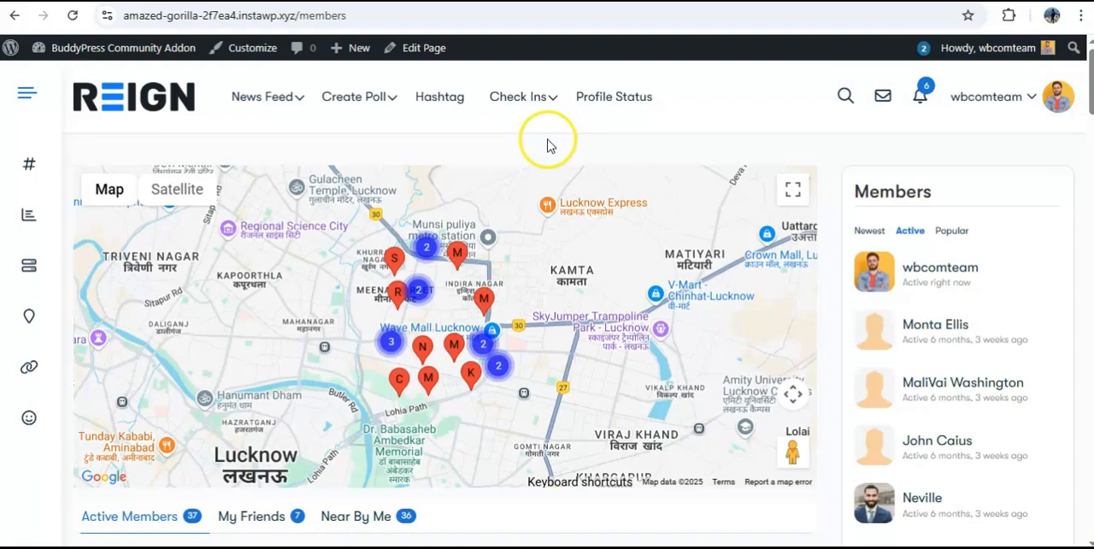
{"action": "mouse_move", "coordinate": [543, 104]}
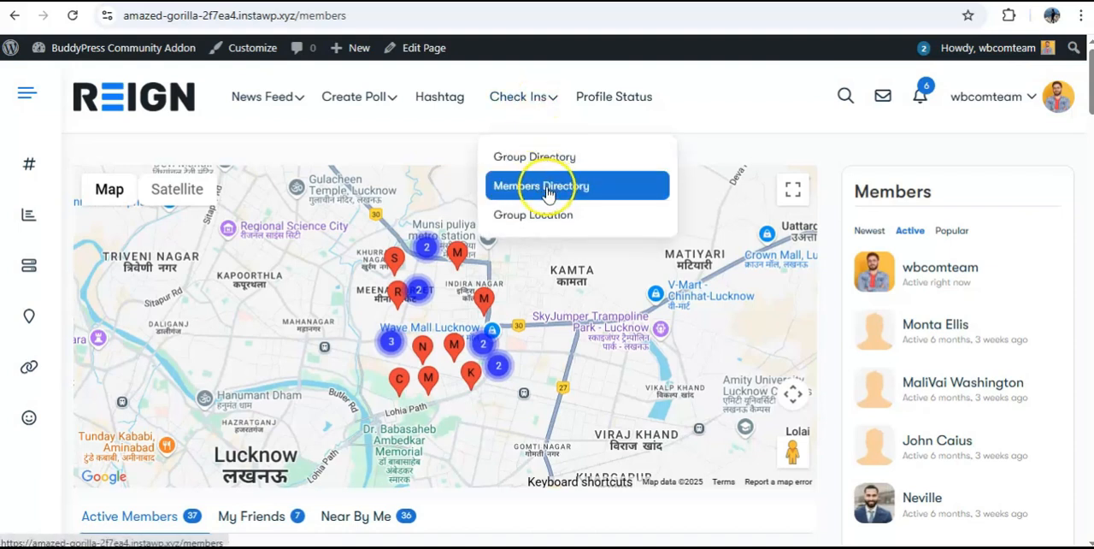